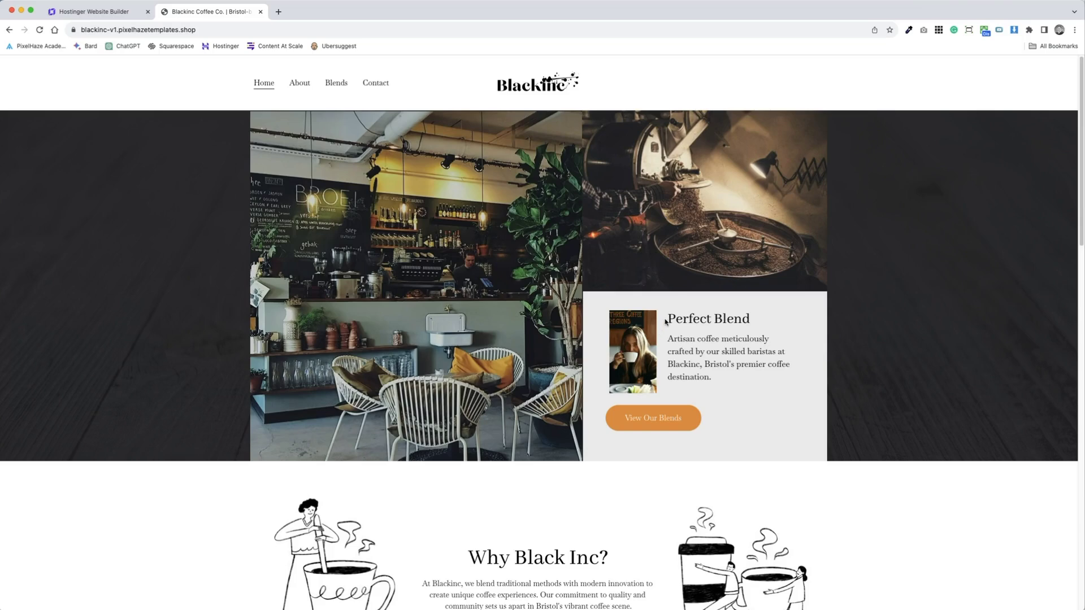
Step: Highlight passages of the Perfect Blend card text, then clear the highlight
left_click_drag(665, 321, 692, 351)
left_click(693, 351)
left_click_drag(682, 350, 702, 365)
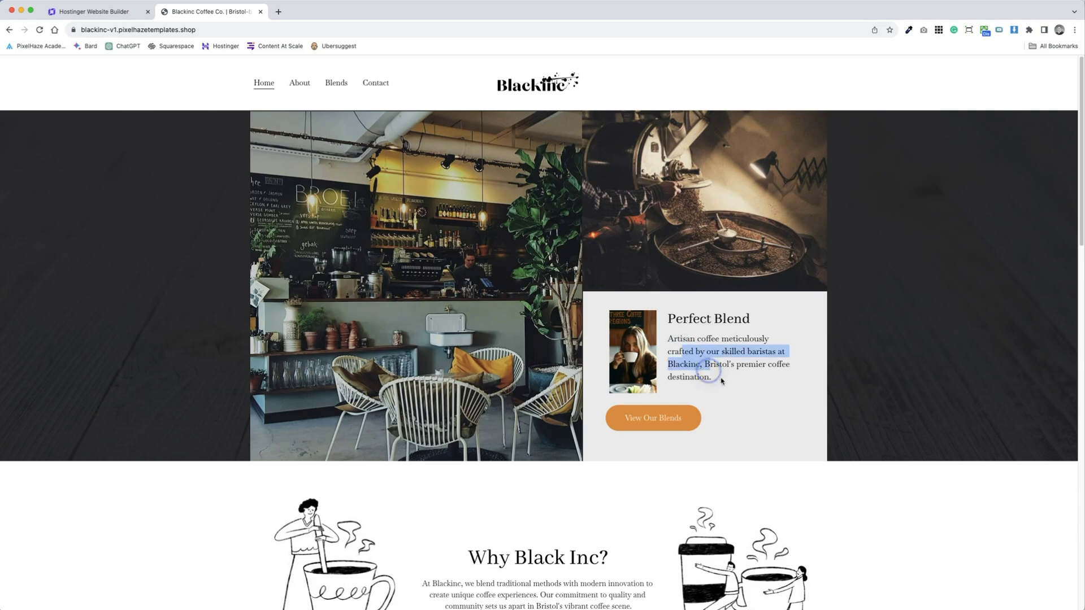
left_click(721, 380)
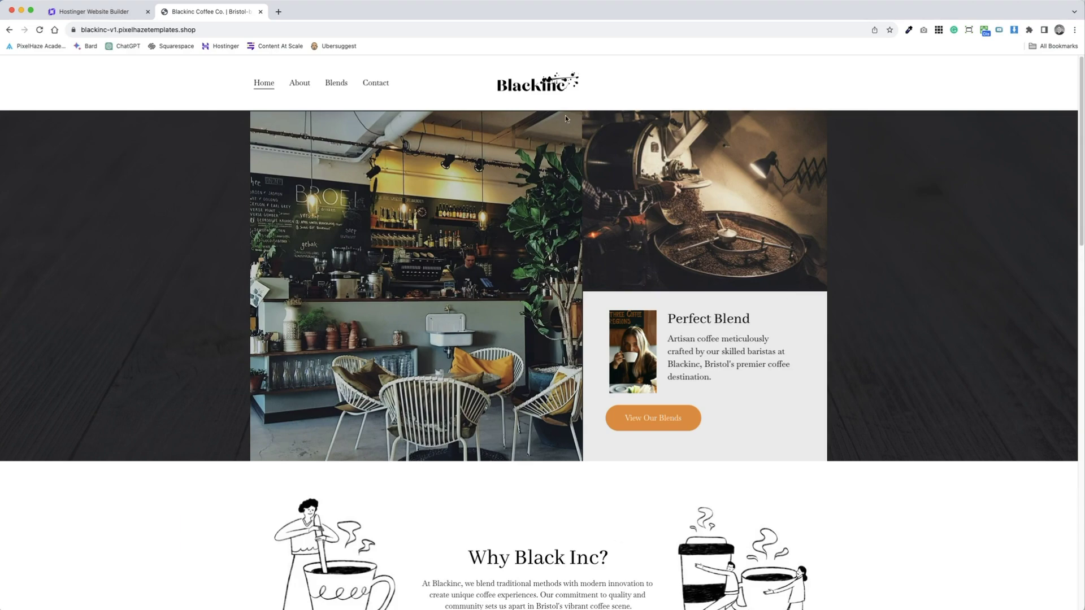
Step: Scroll up and down through the Blackinc page content to review it
scroll(566, 118, "down", 12)
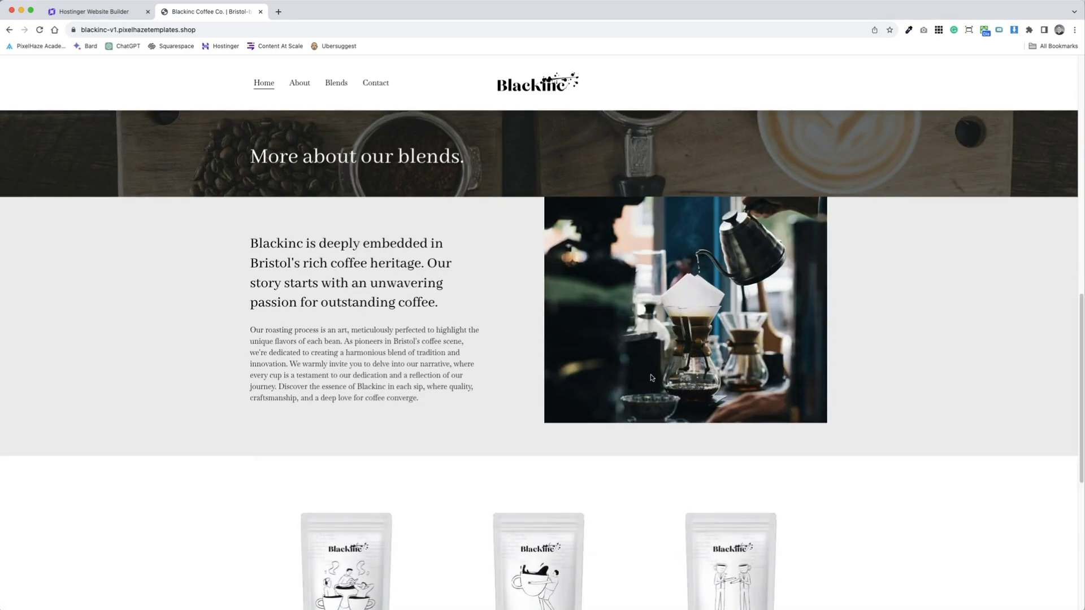
scroll(640, 273, "down", 3)
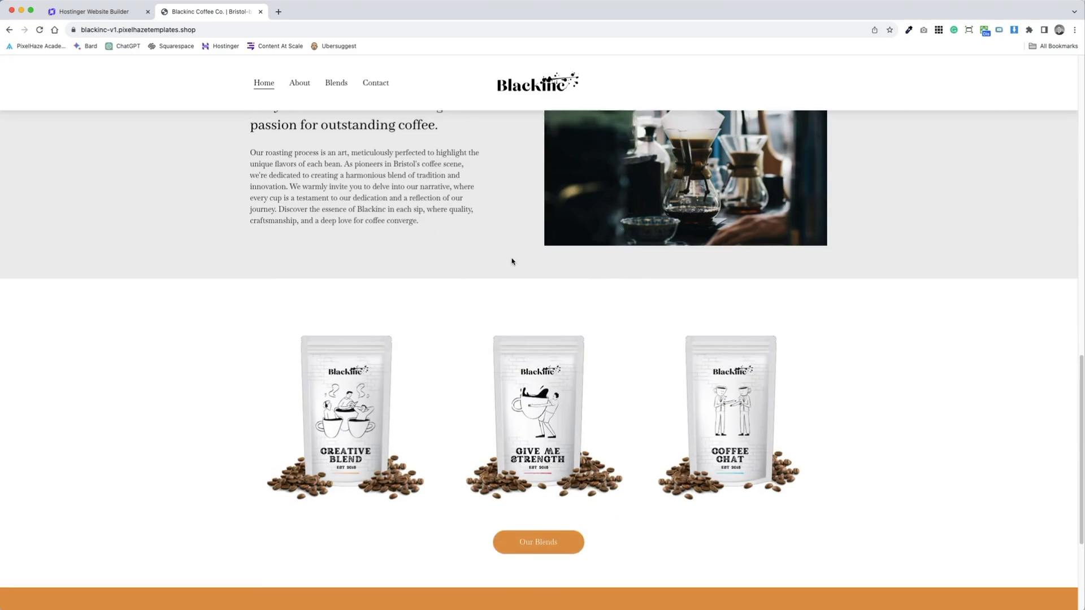
scroll(510, 262, "down", 2)
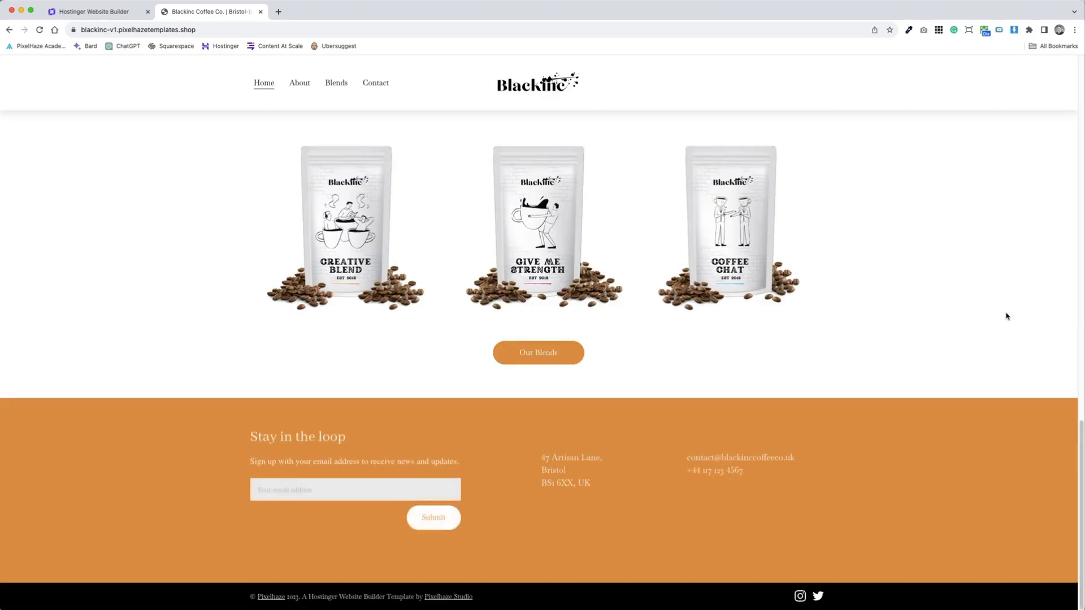
scroll(894, 374, "up", 15)
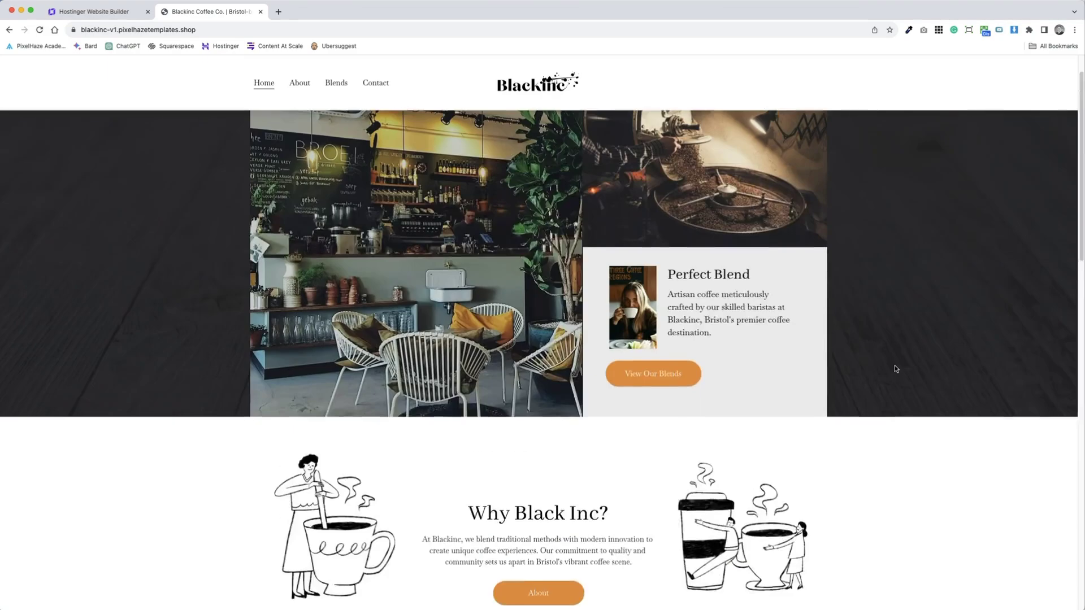
scroll(1004, 424, "down", 5)
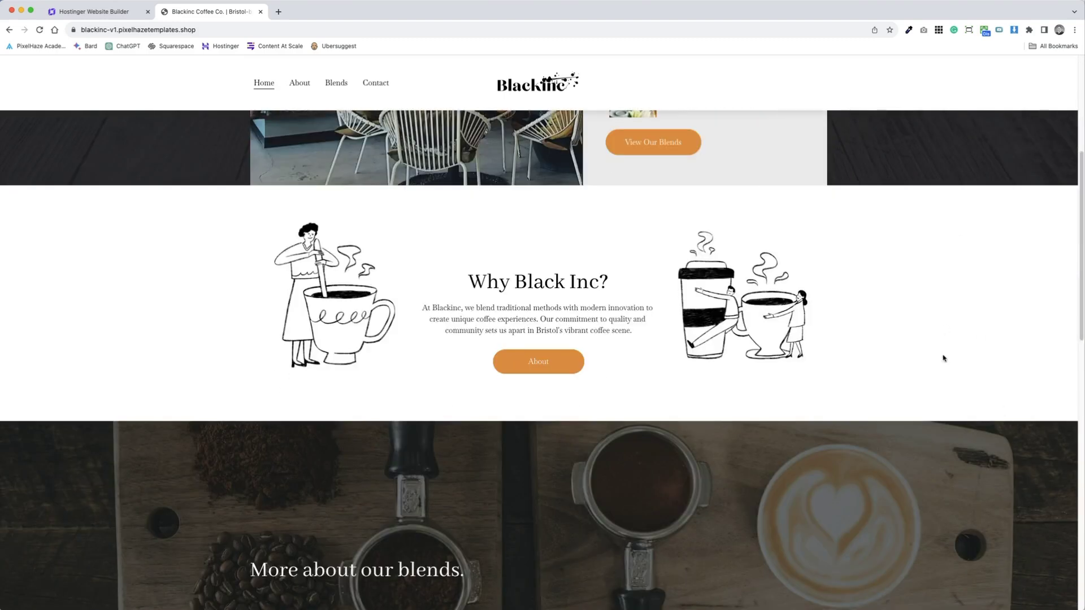
scroll(938, 452, "down", 1)
scroll(847, 514, "down", 4)
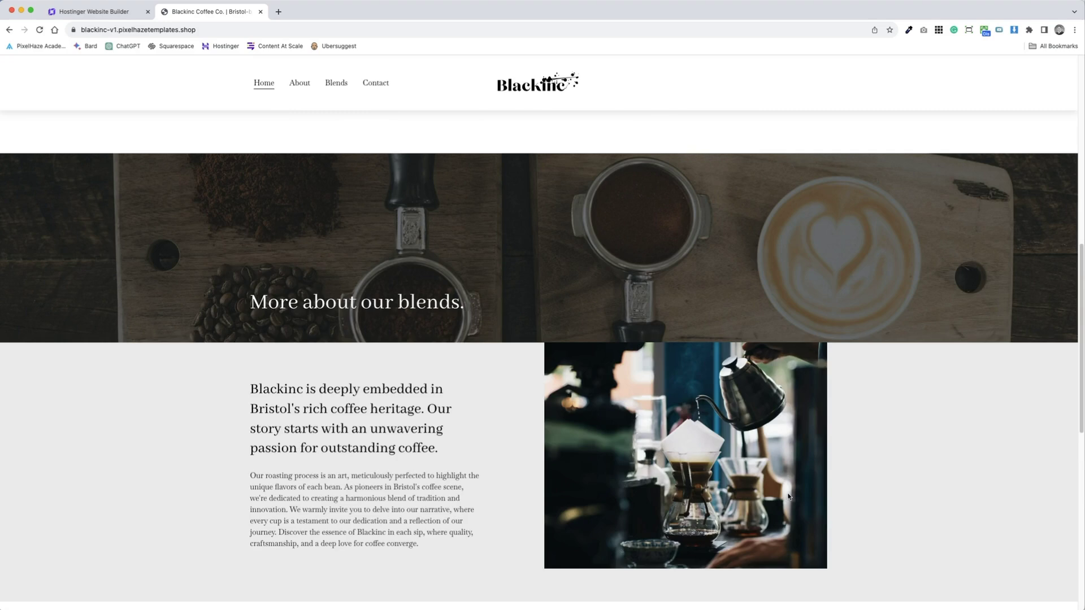
scroll(789, 496, "down", 10)
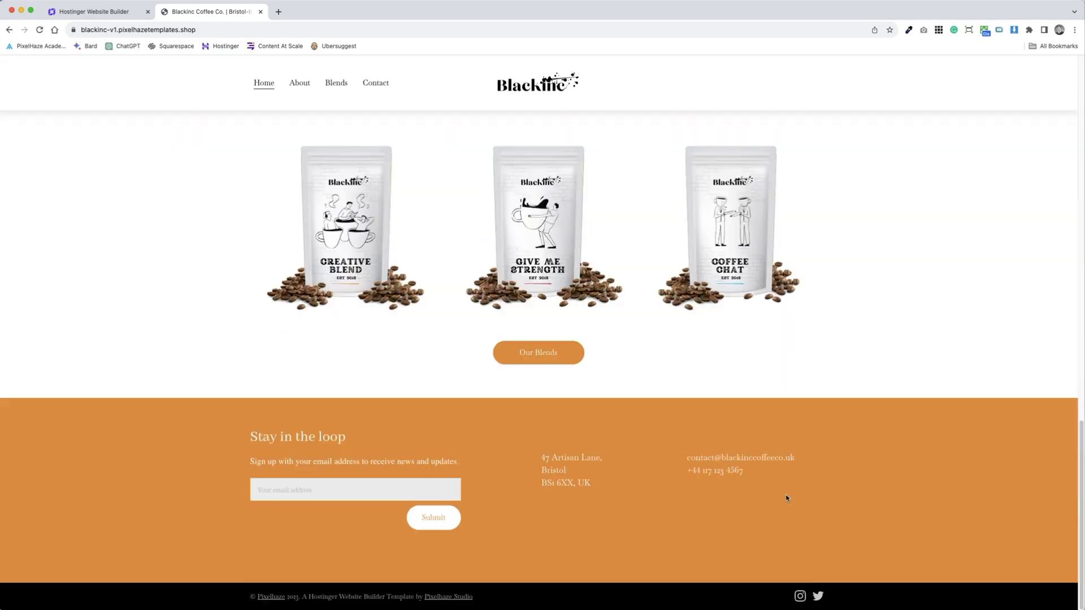
scroll(787, 497, "up", 20)
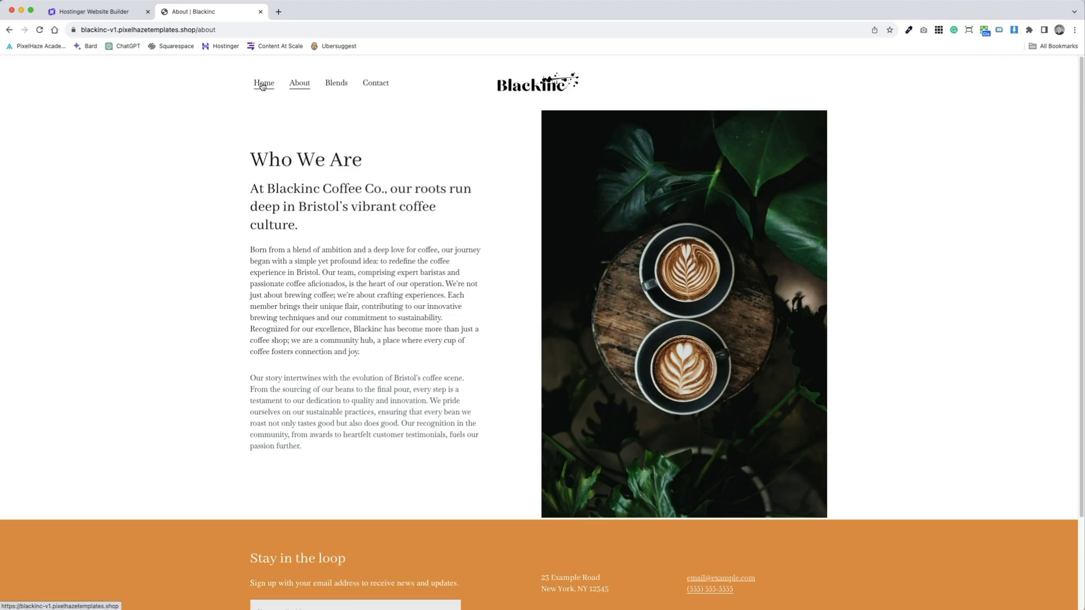
scroll(393, 371, "down", 2)
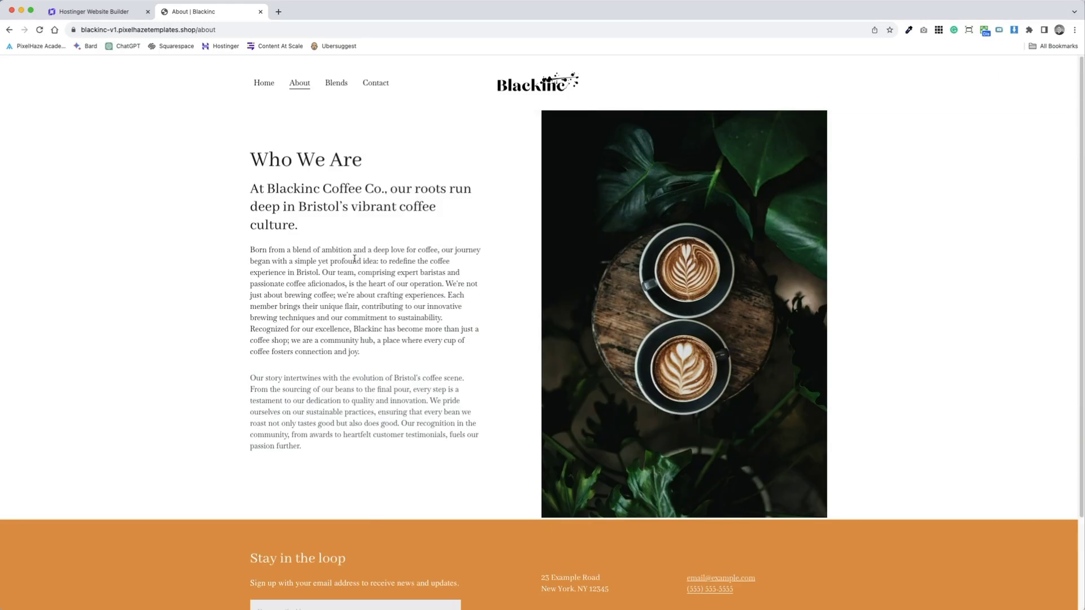
Step: Switch to the Hostinger Website Builder tab and choose 'Or use pre-made templates'
left_click(266, 85)
key("ctrl+shift+Tab")
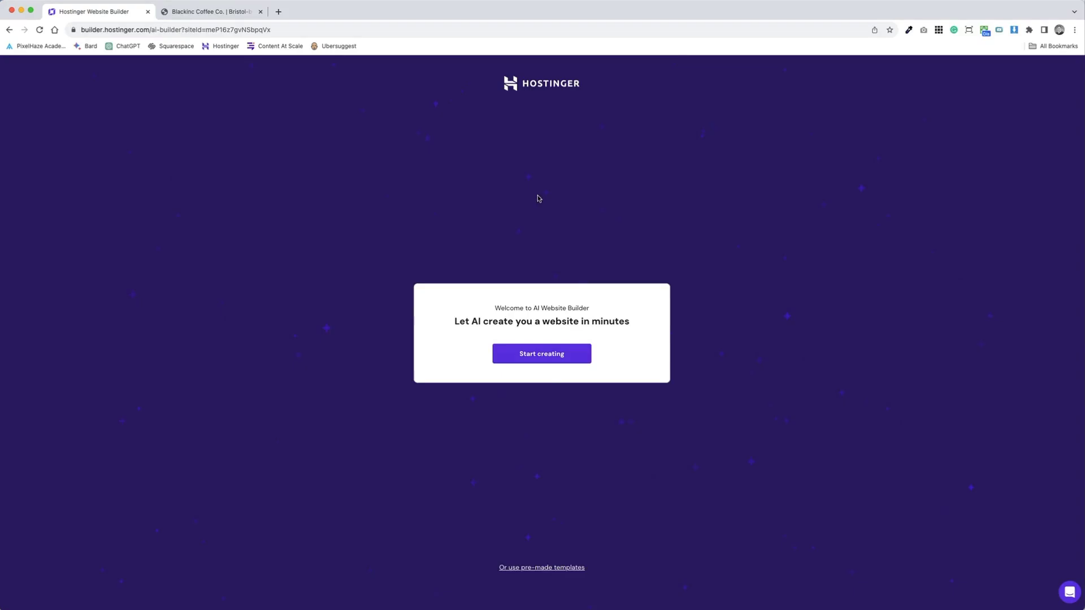
left_click(504, 354)
left_click(565, 569)
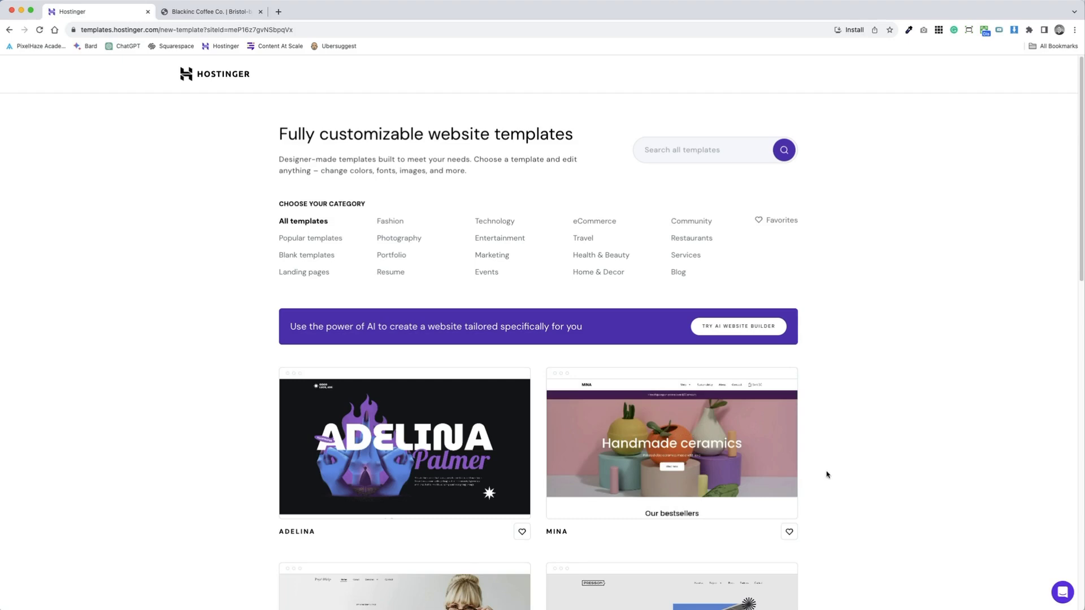
Step: Browse the template gallery and start building with the Blick template
scroll(830, 478, "down", 3)
scroll(830, 478, "down", 2)
scroll(808, 339, "down", 2)
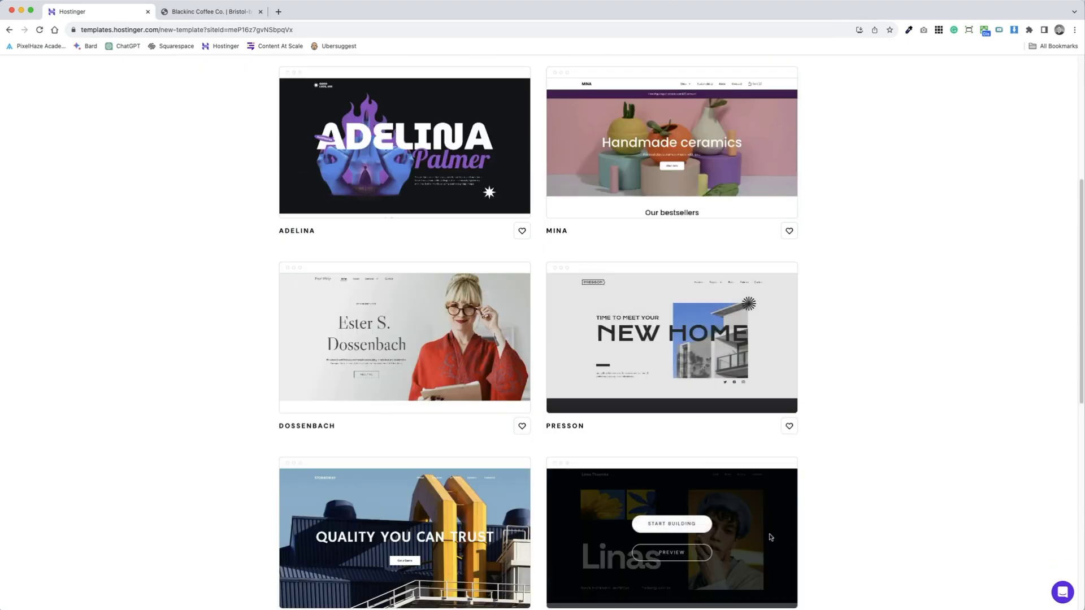
scroll(1000, 510, "down", 1)
scroll(1001, 510, "down", 8)
mouse_move(603, 95)
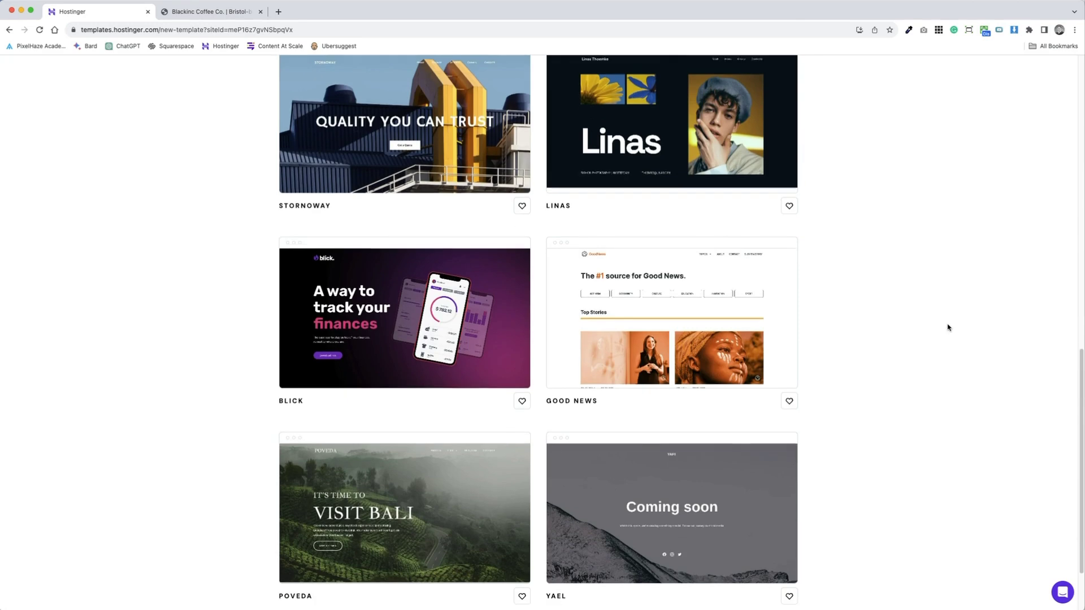
scroll(947, 326, "down", 2)
scroll(857, 366, "up", 5)
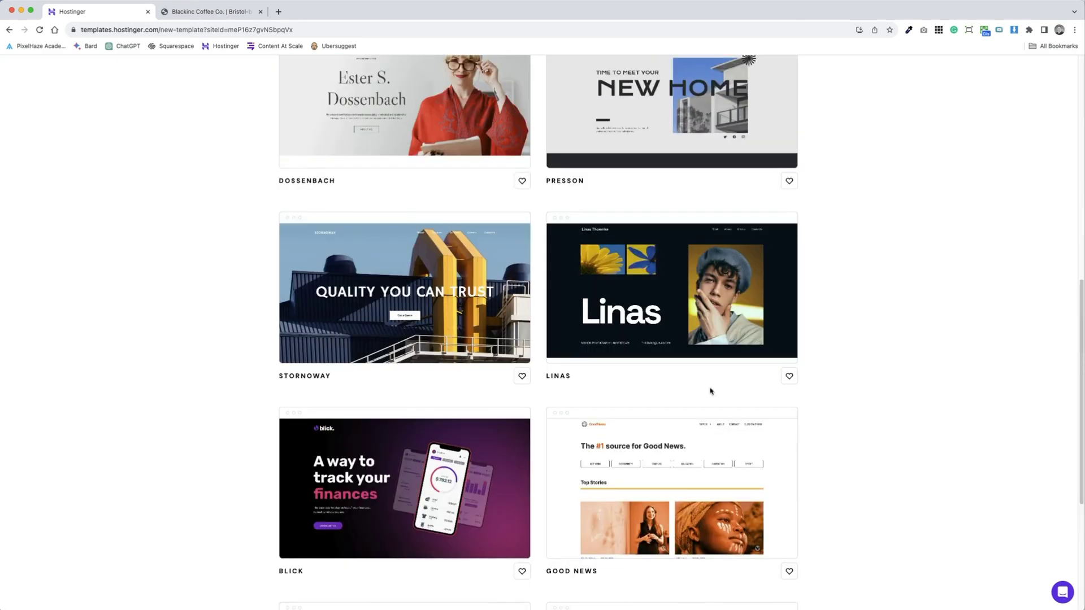
mouse_move(703, 458)
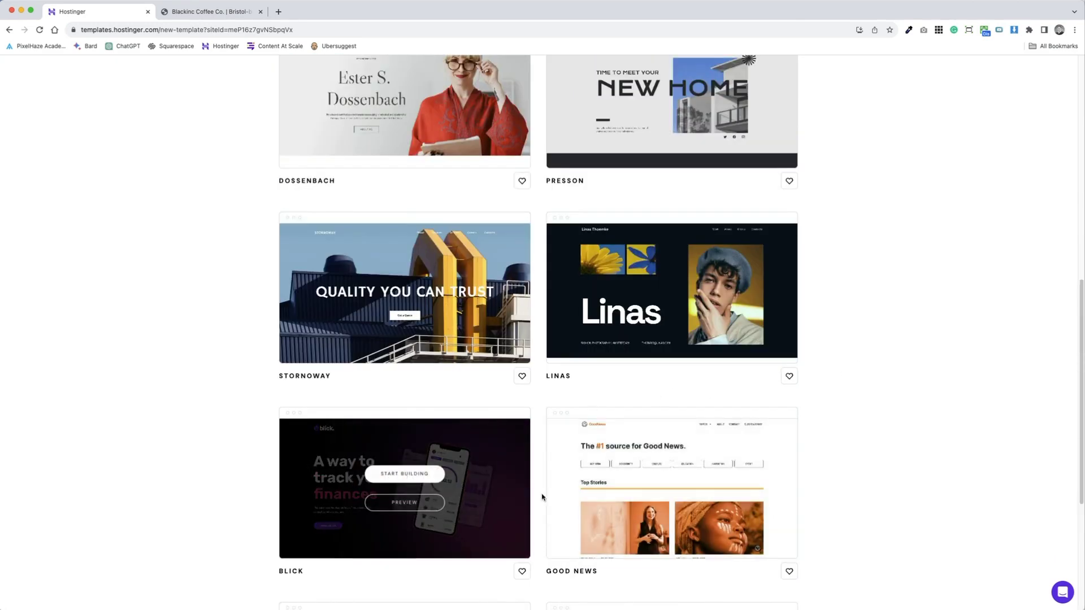
mouse_move(370, 530)
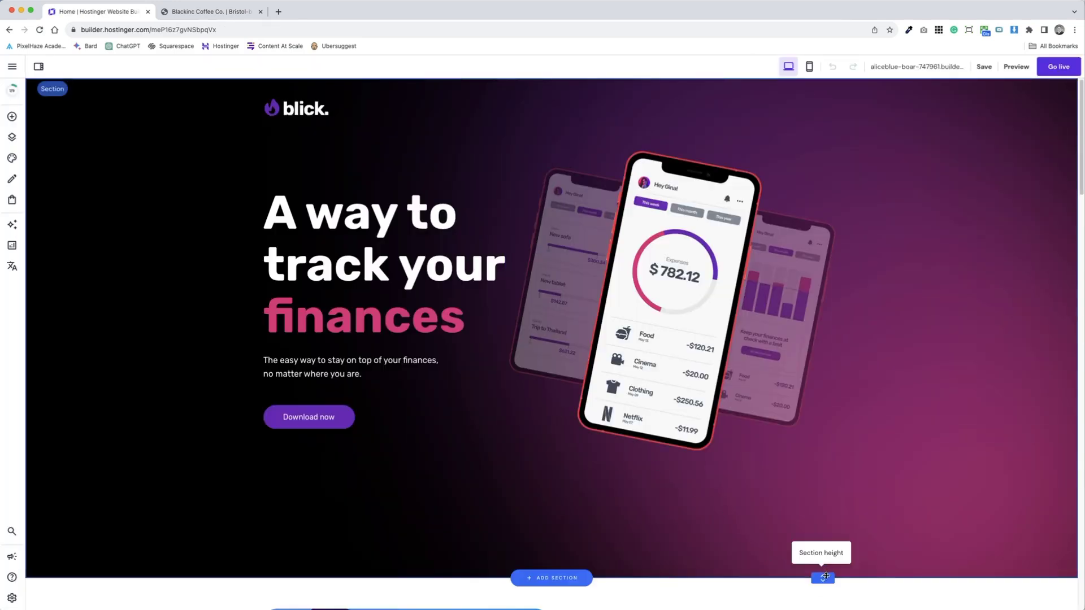
Step: Move the headline, strapline and Download now button slightly up in the hero
left_click_drag(825, 577, 821, 504)
scroll(620, 371, "down", 6)
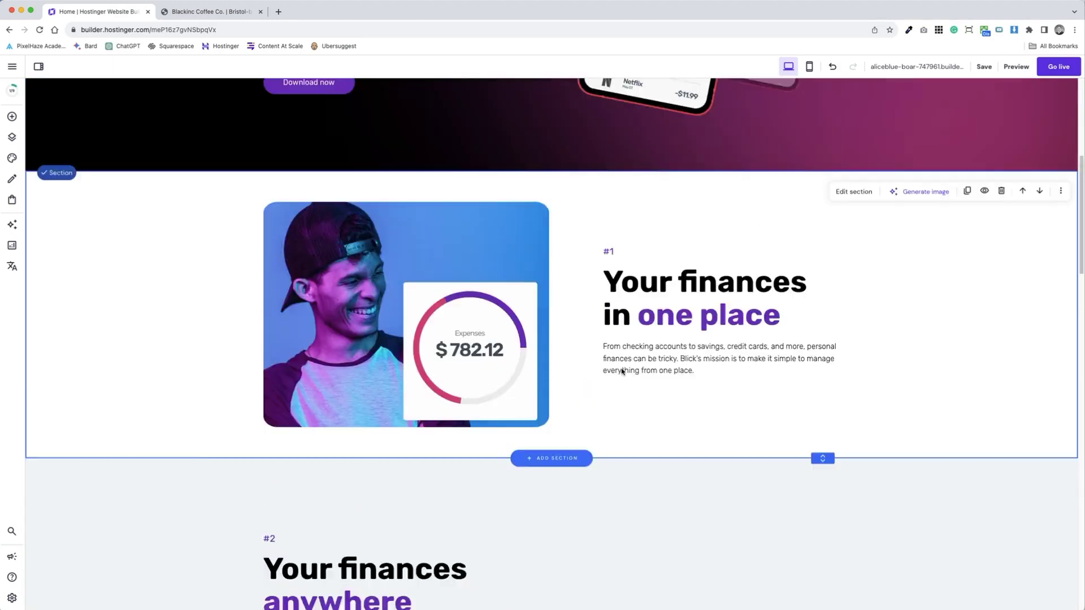
scroll(621, 370, "up", 6)
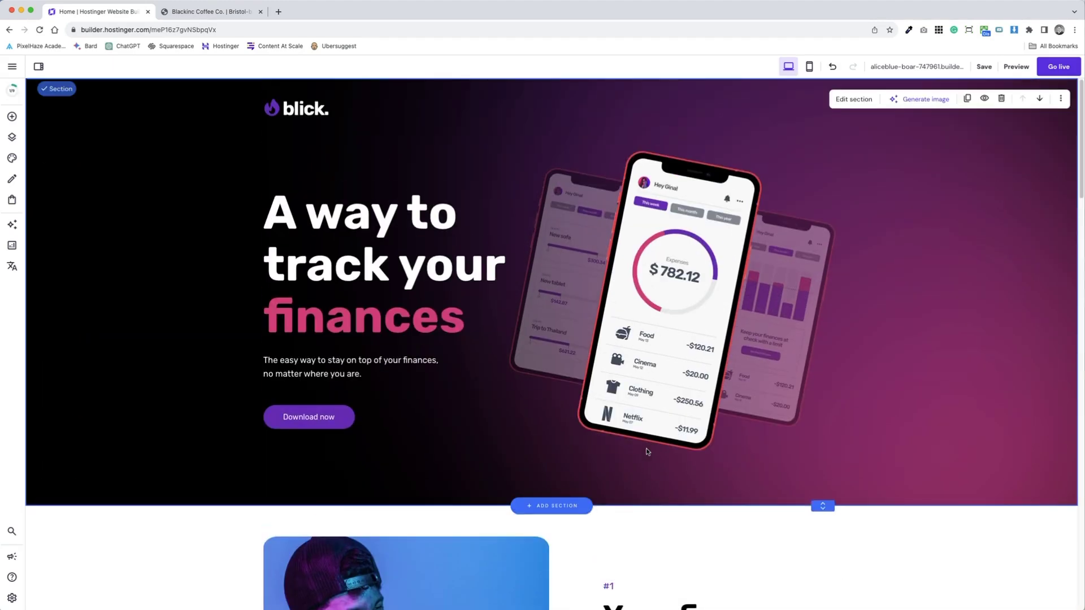
left_click(721, 331)
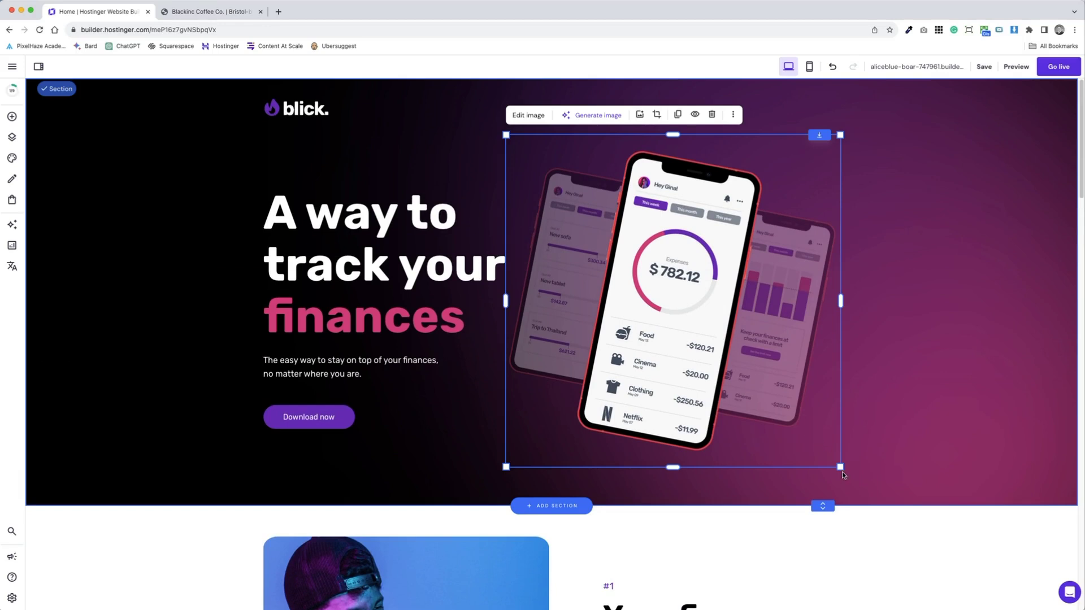
left_click(394, 323)
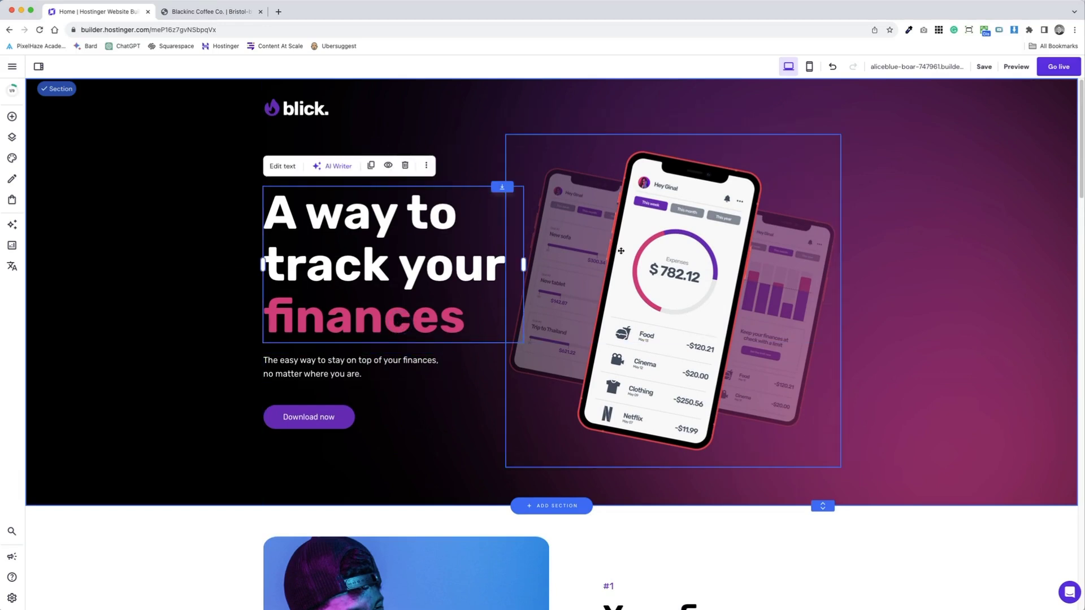
left_click_drag(388, 270, 388, 252)
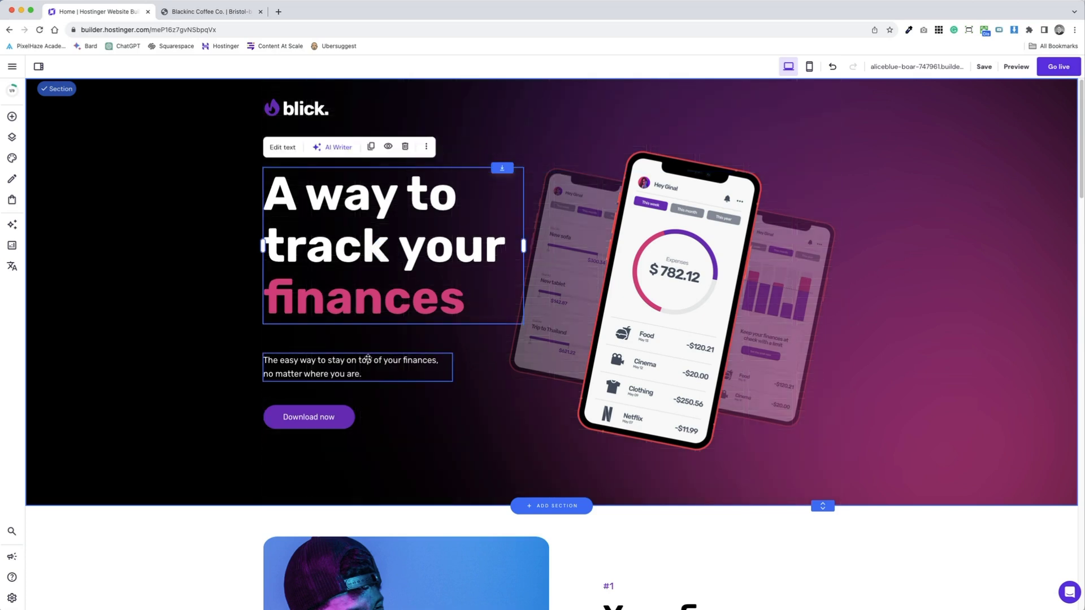
left_click_drag(368, 359, 364, 340)
left_click(363, 402)
left_click_drag(351, 414, 351, 387)
Step: Shrink the phone mockup and place it slightly lower and further left
left_click(806, 464)
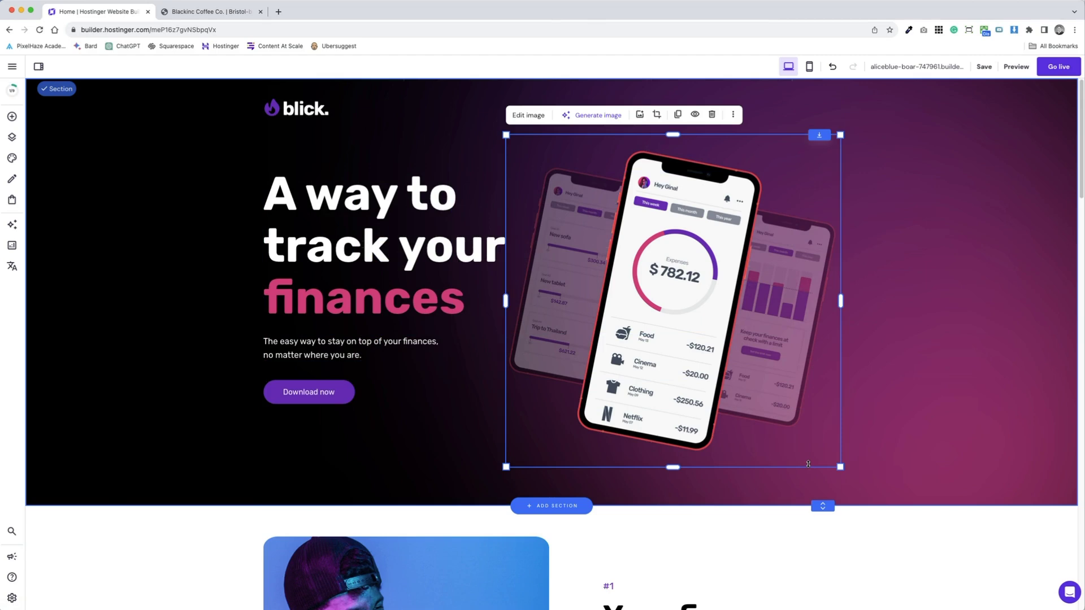
left_click_drag(837, 468, 782, 412)
left_click(816, 443)
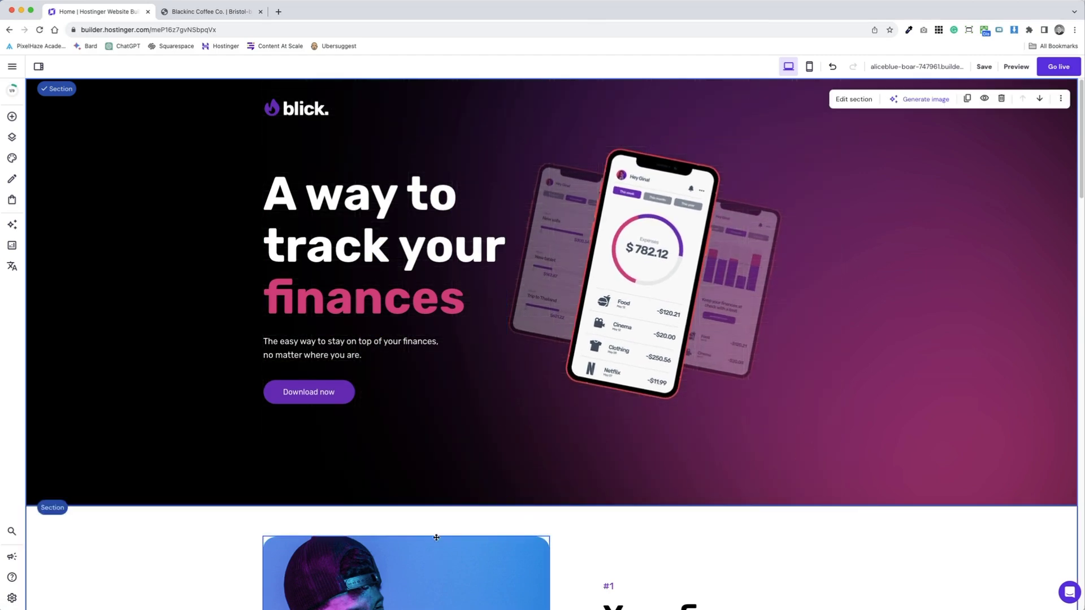
scroll(587, 438, "down", 3)
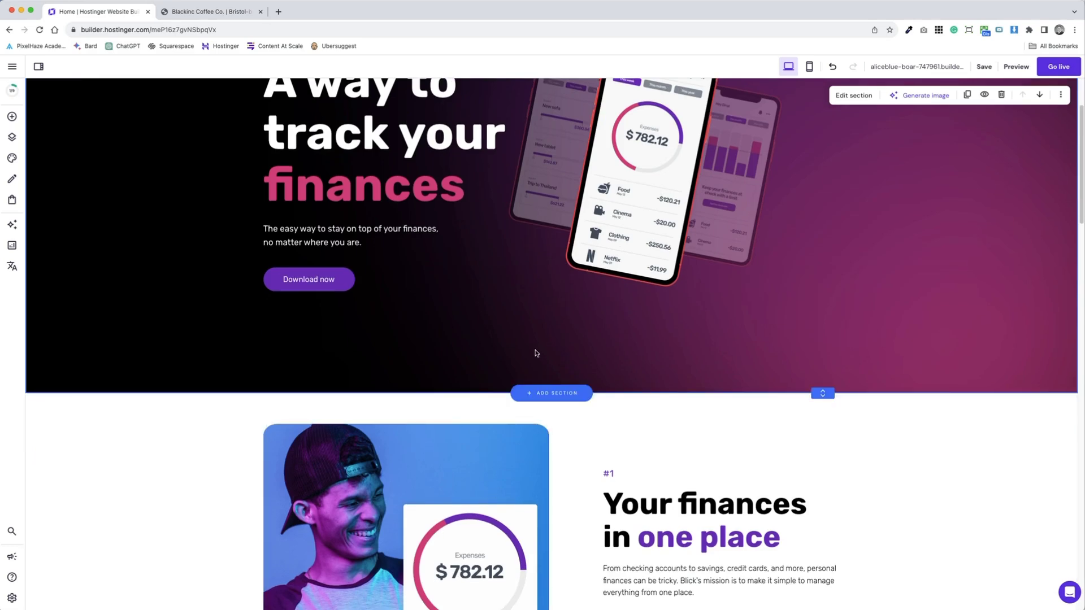
scroll(538, 353, "up", 3)
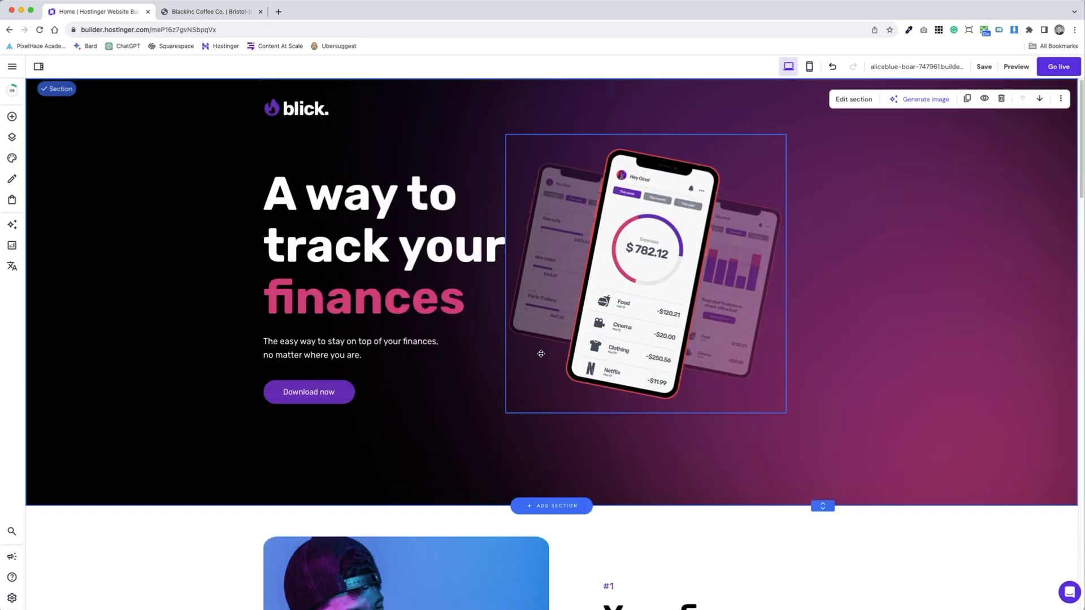
left_click(697, 366)
left_click_drag(788, 415, 737, 364)
left_click_drag(679, 292, 686, 285)
left_click(738, 428)
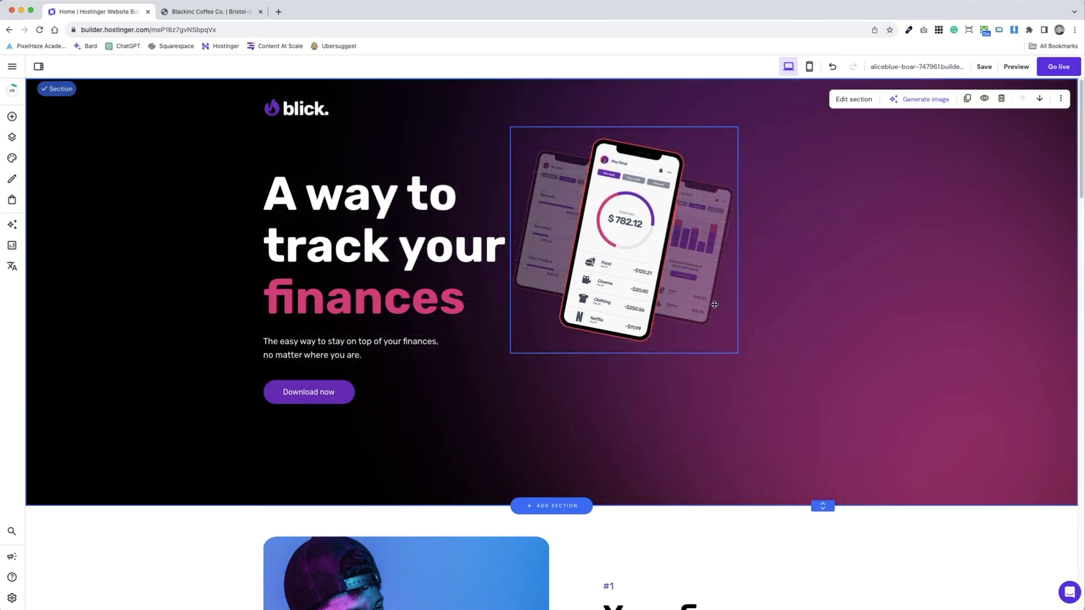
scroll(632, 285, "down", 4)
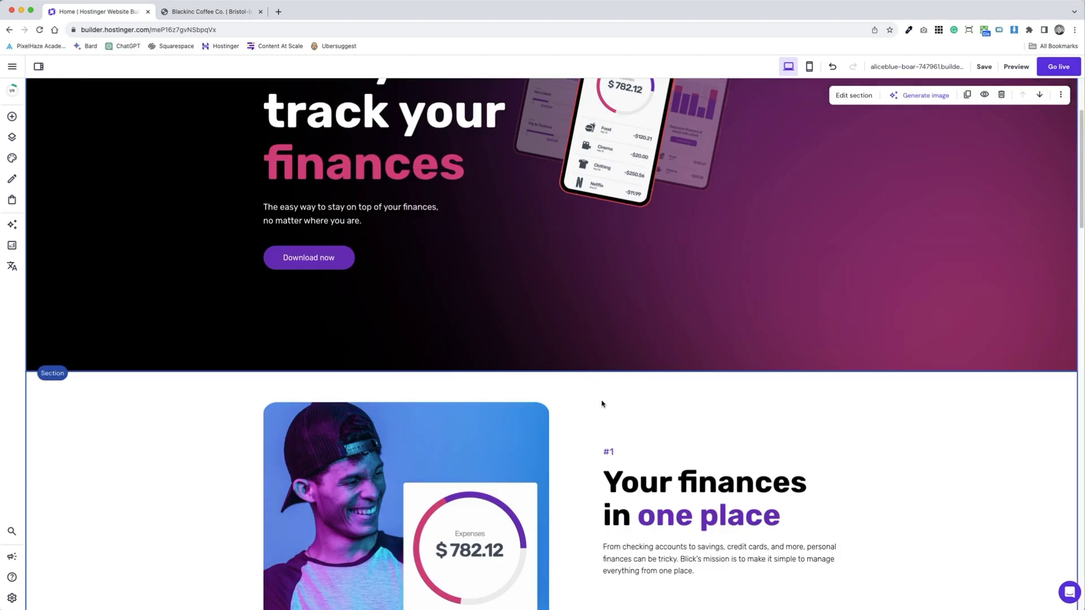
Step: Drag the smiling man's Expenses photo into the hero, shrink it and reposition it
left_click_drag(493, 488, 723, 300)
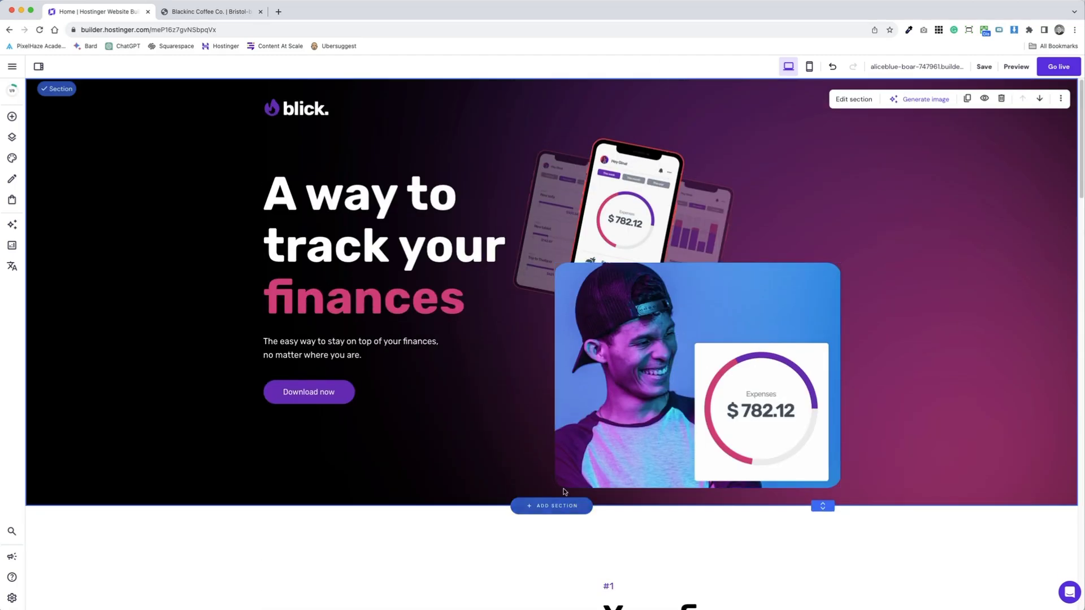
left_click(634, 429)
left_click_drag(563, 456, 673, 358)
left_click_drag(793, 313, 793, 404)
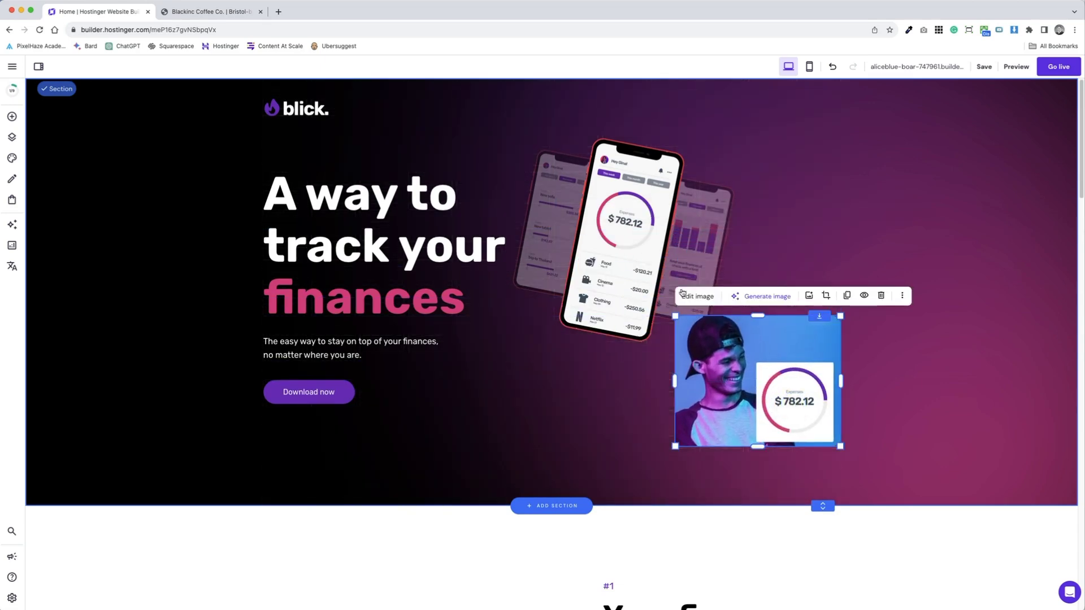
left_click(613, 285)
left_click_drag(613, 285, 716, 257)
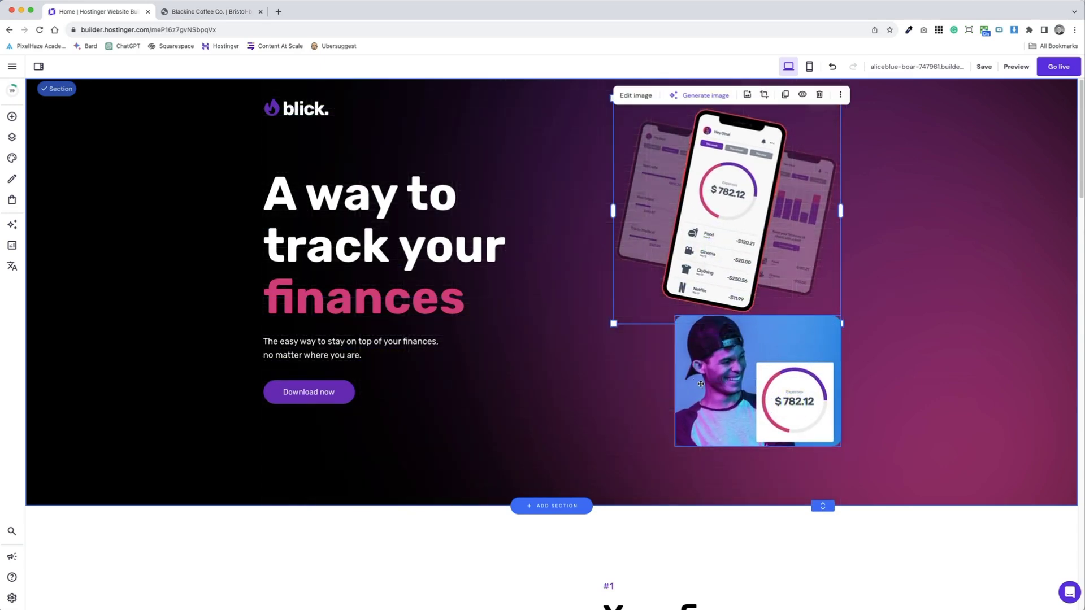
left_click_drag(797, 399, 840, 391)
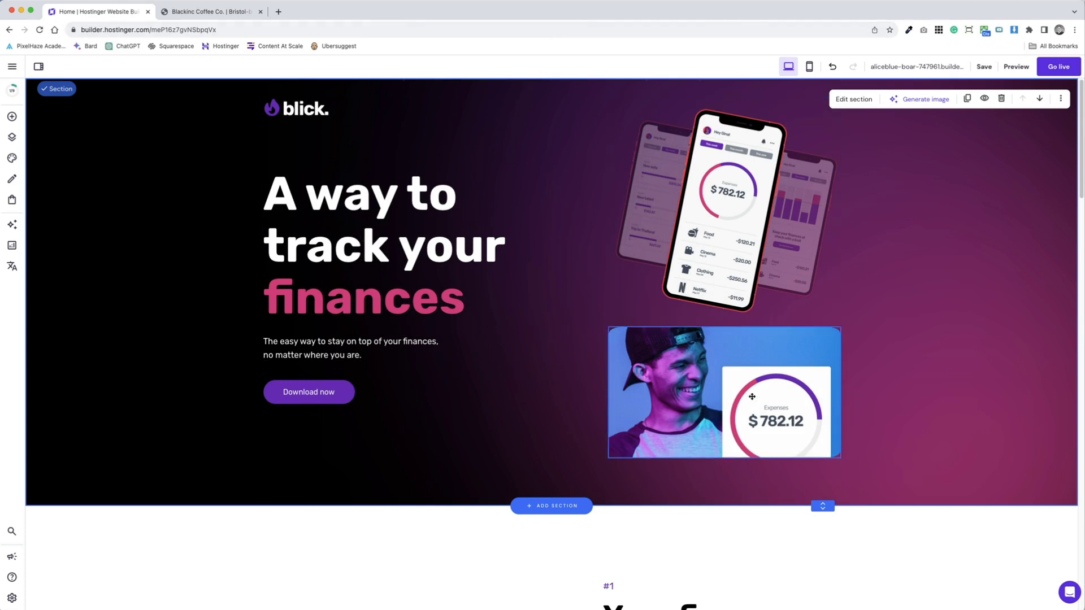
Step: Overlap the photo on the phone mockup's lower right and shift the phone left
left_click(720, 449)
left_click_drag(721, 459, 726, 430)
left_click_drag(761, 385, 756, 293)
key("ctrl+z")
key("ctrl+z")
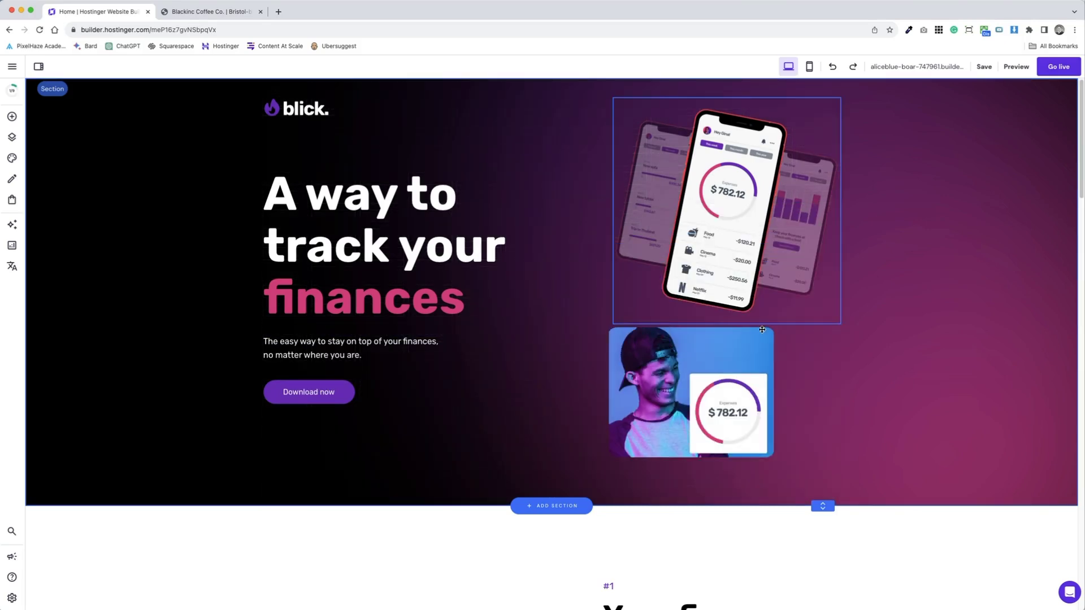
left_click_drag(762, 330, 761, 257)
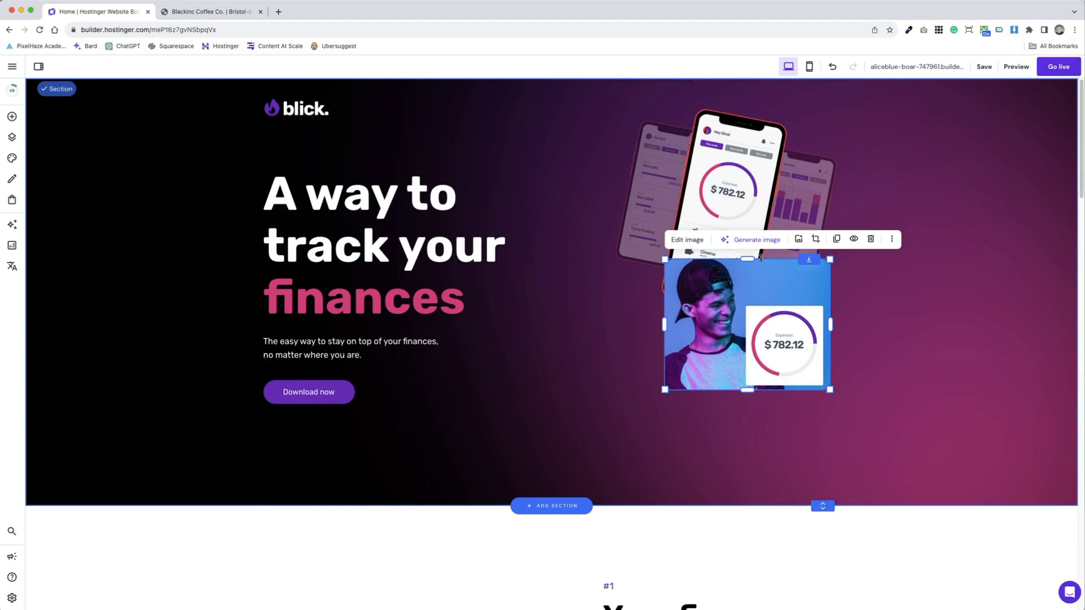
left_click_drag(729, 163, 668, 190)
left_click(772, 438)
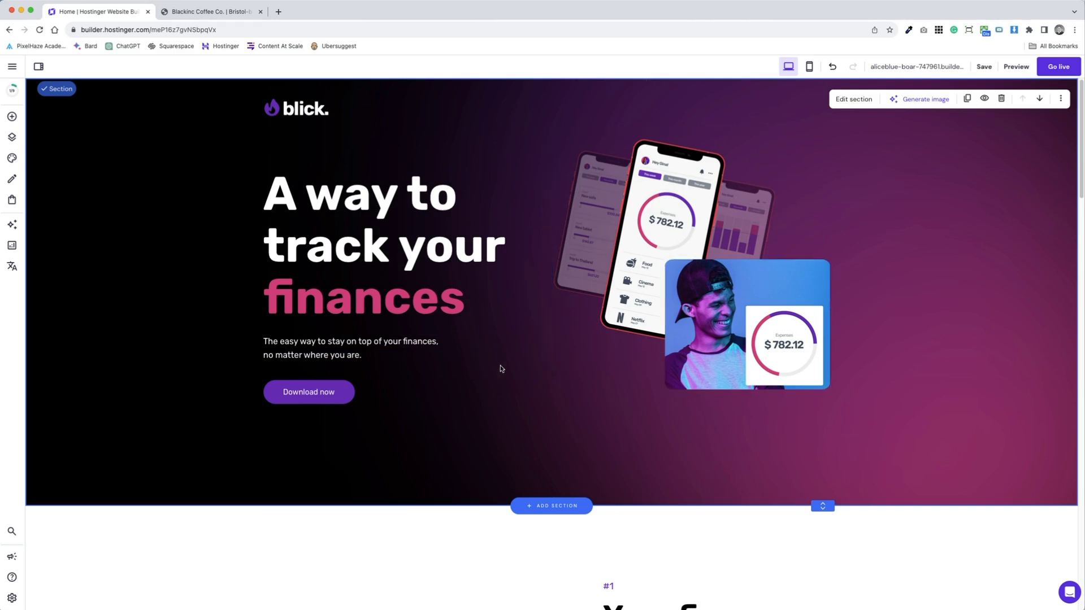
Step: Widen the strapline so it wraps to two lines and move the phone-and-photo group up
left_click(429, 350)
left_click_drag(455, 349, 505, 348)
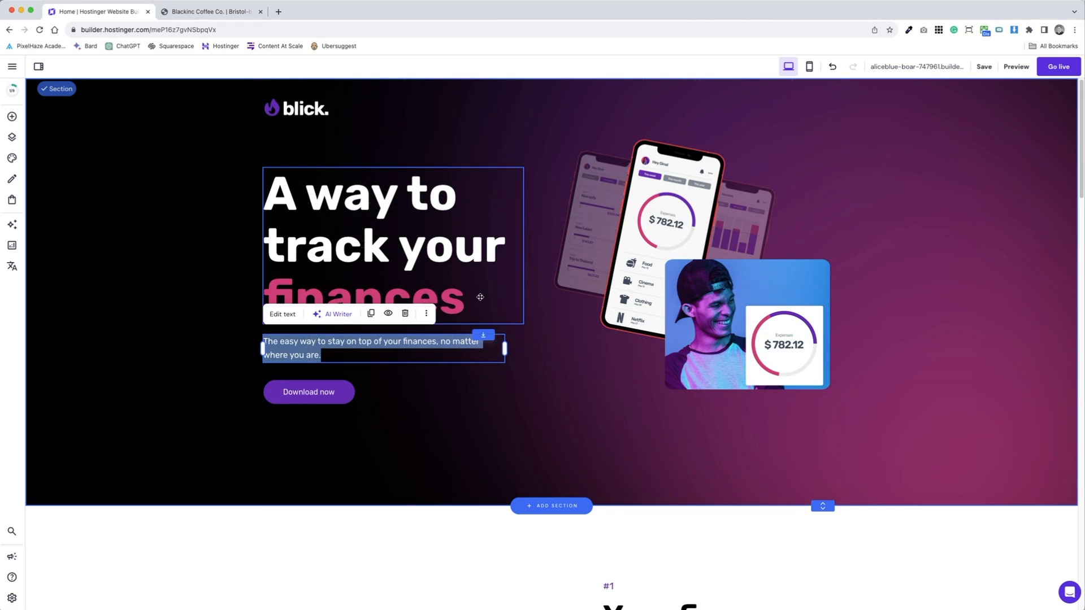
left_click(481, 297)
left_click(563, 360)
left_click_drag(473, 429, 364, 278)
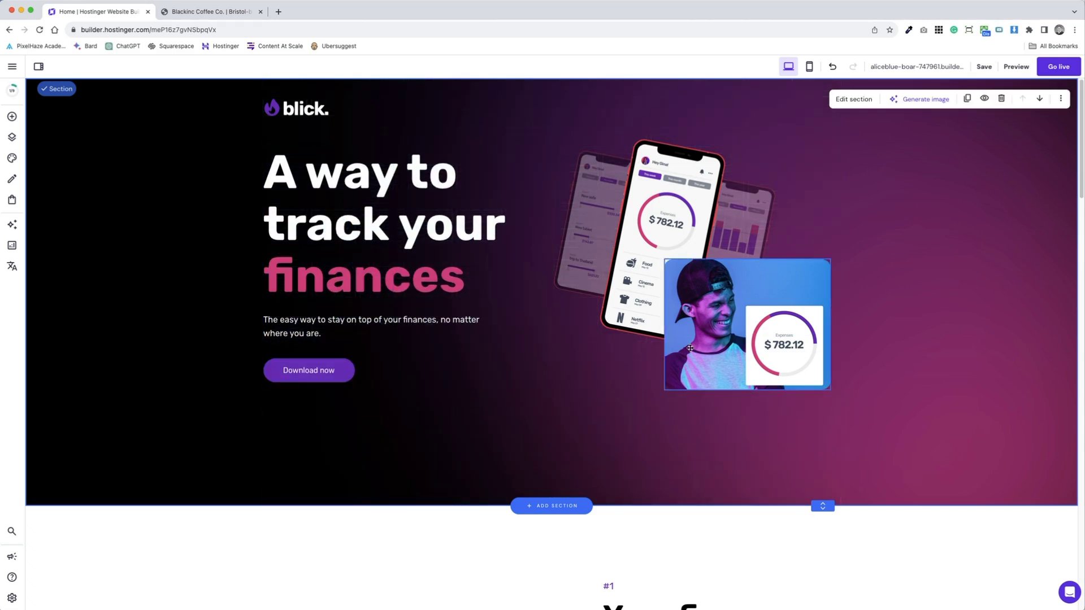
scroll(689, 378, "down", 5)
scroll(689, 378, "up", 5)
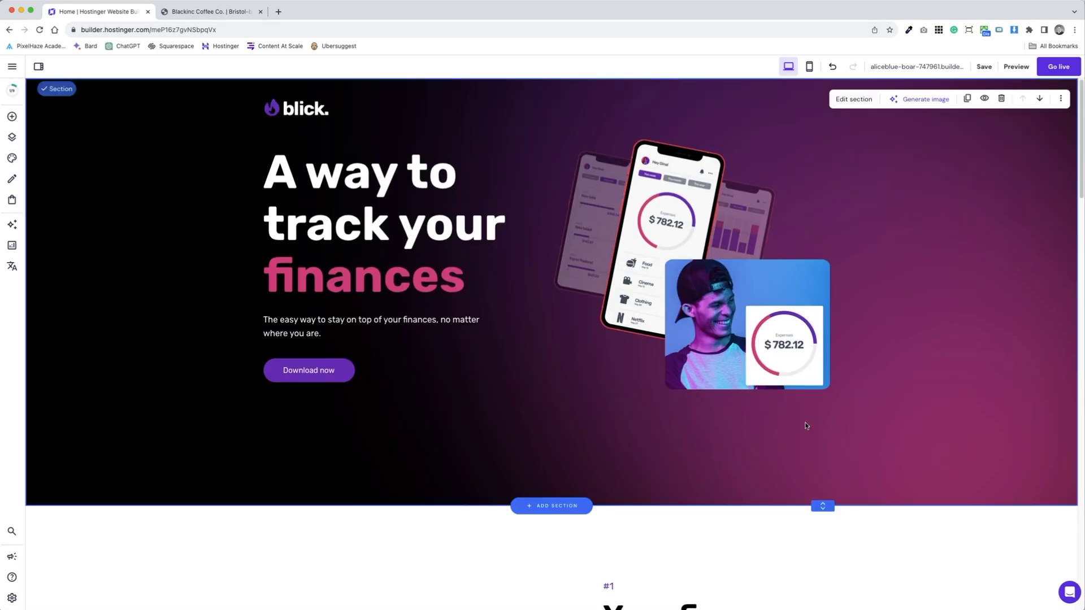
left_click_drag(667, 248, 667, 220)
Step: Move Download now under the photo and set a shorter hero height
left_click_drag(824, 506, 768, 366)
left_click_drag(311, 370, 811, 389)
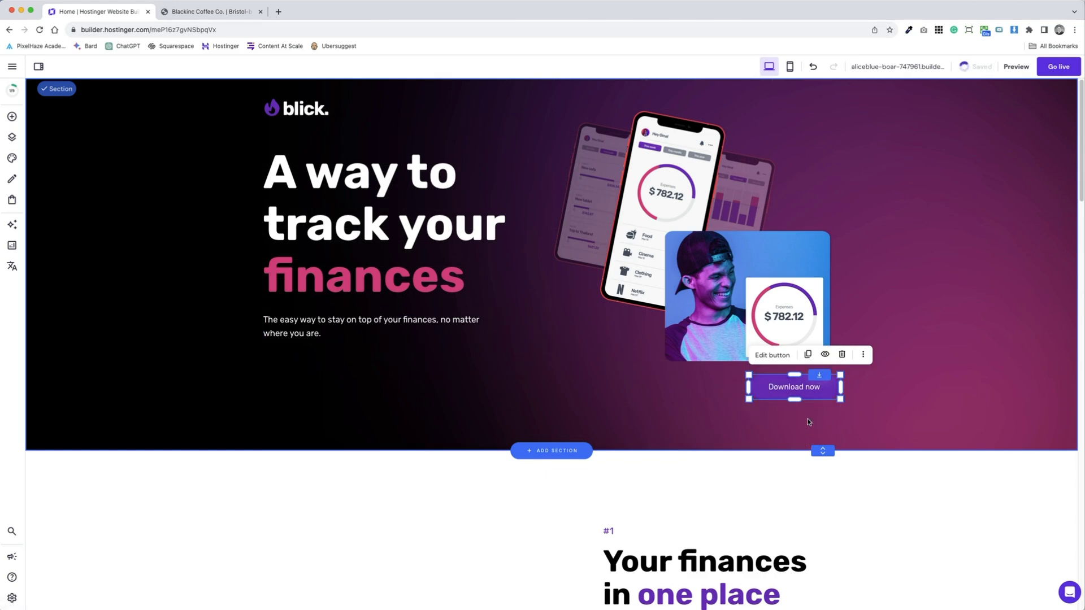
left_click_drag(823, 450, 832, 403)
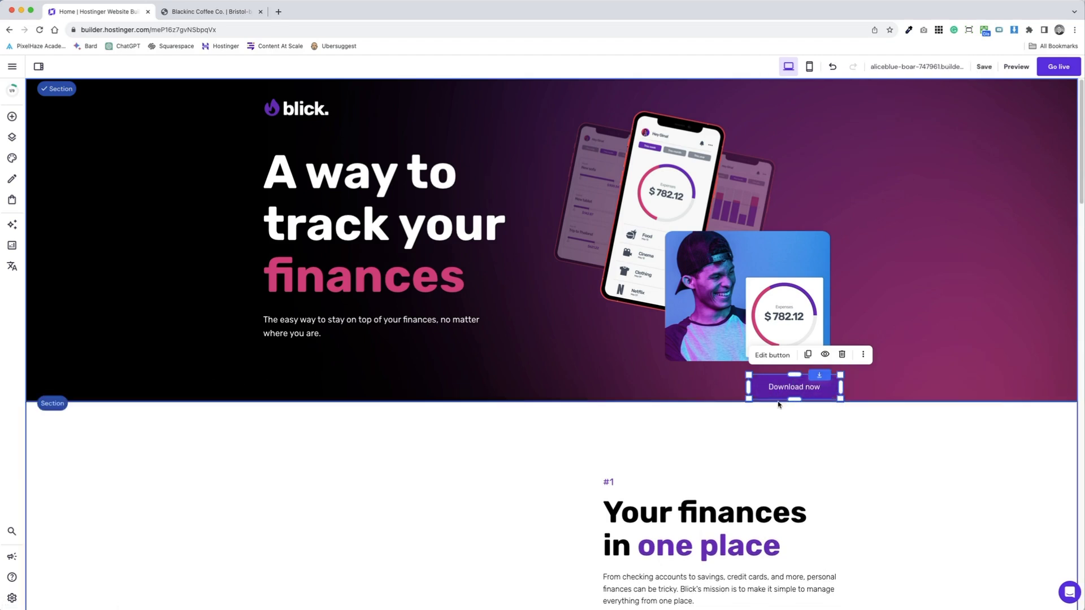
left_click_drag(825, 402, 827, 416)
left_click_drag(791, 385, 794, 402)
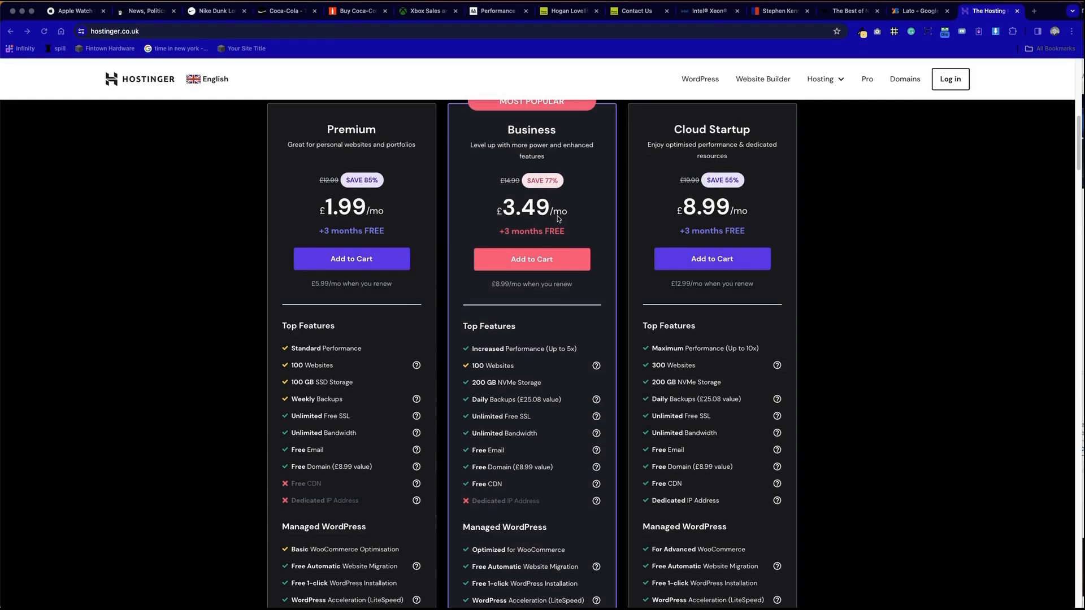
Step: Add the Business plan to the cart, trying 12 months before settling on 48 months
mouse_move(598, 362)
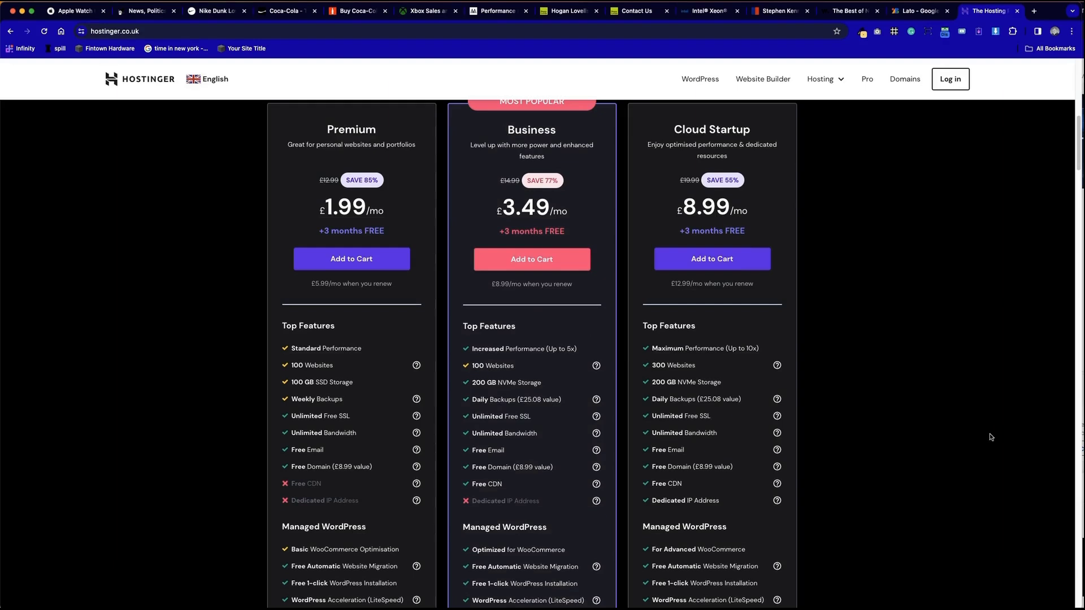
scroll(562, 429, "down", 4)
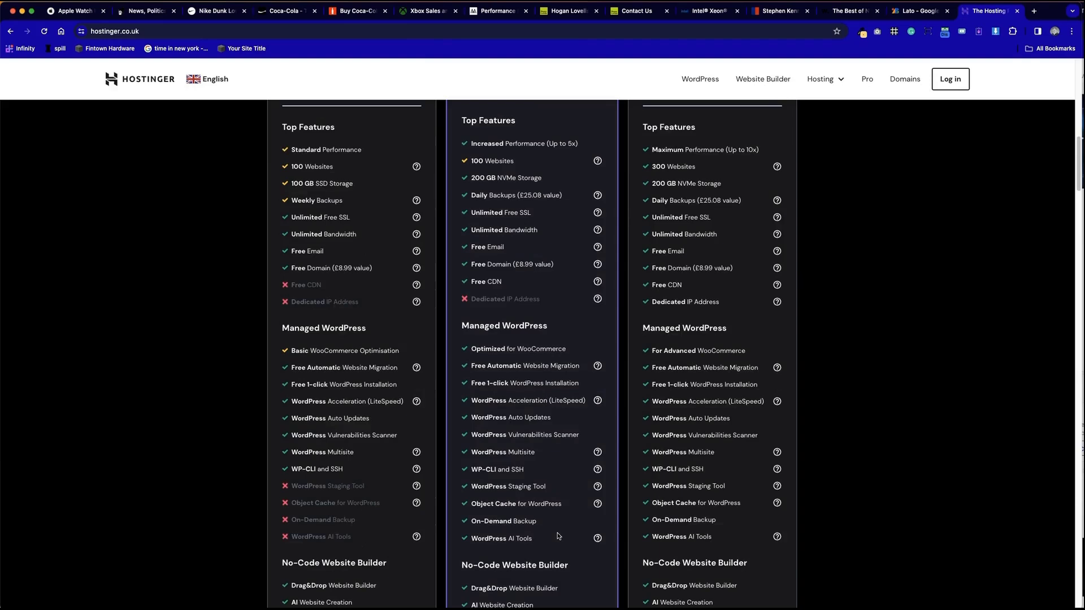
scroll(568, 543, "down", 8)
scroll(565, 395, "up", 12)
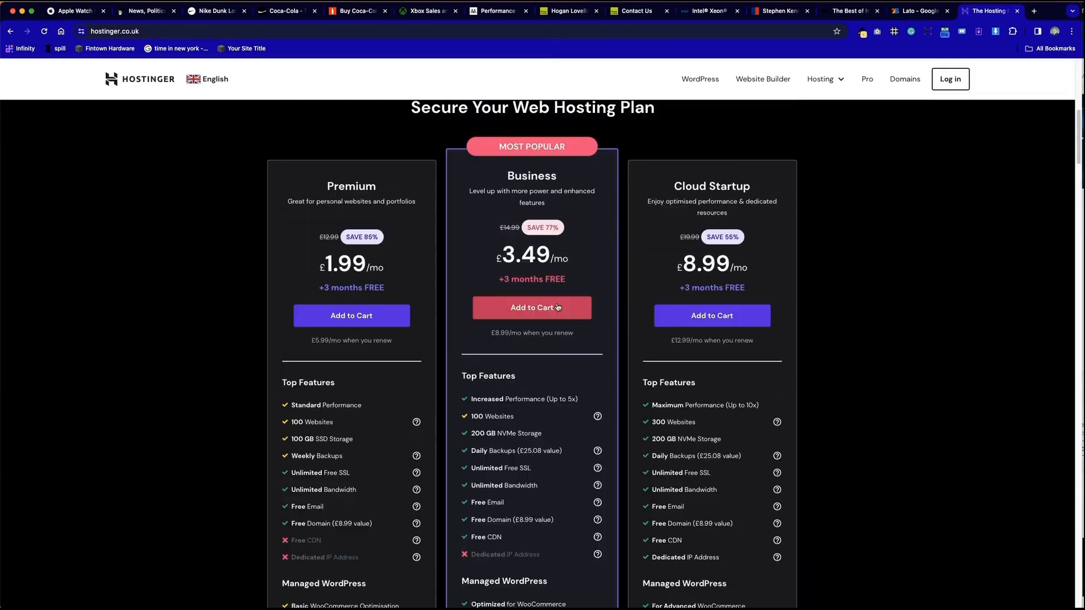
left_click(556, 310)
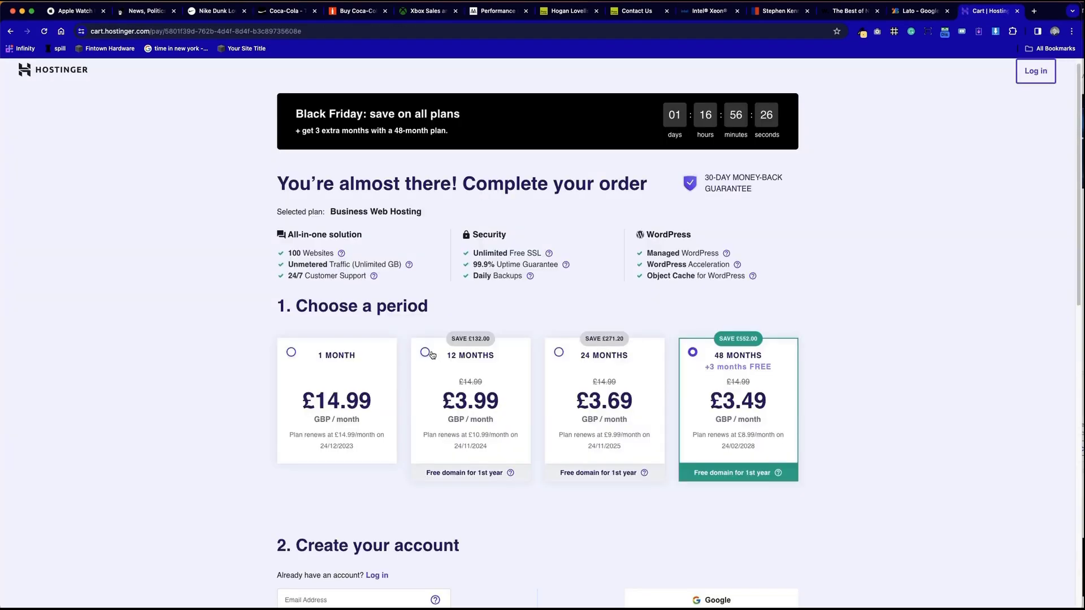
left_click(425, 353)
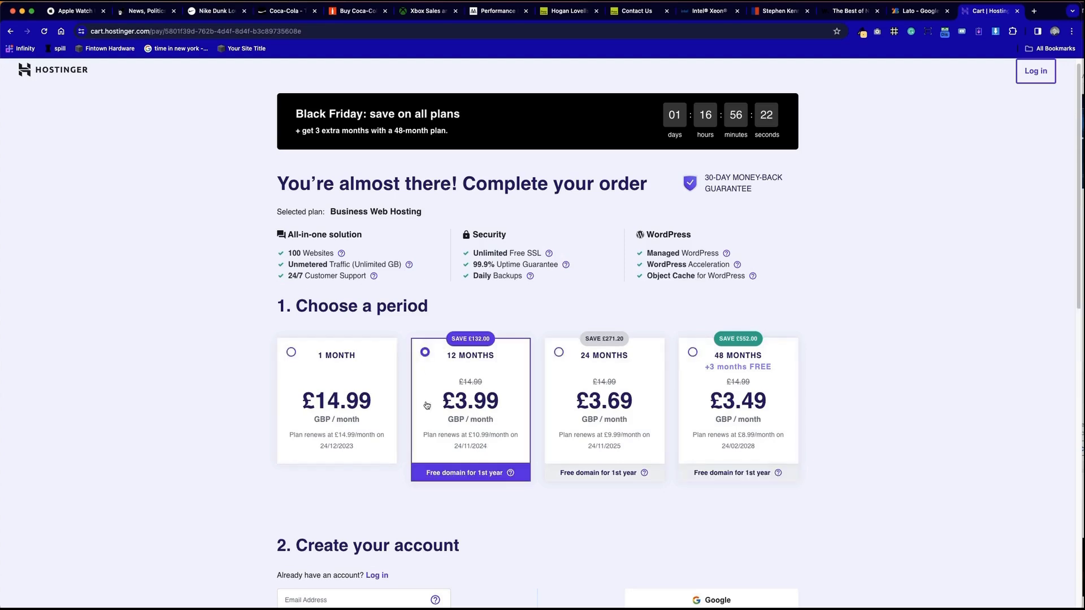
left_click(789, 392)
Step: Review the order summary for the 48-month Business plan totalling £201.02
scroll(751, 390, "down", 5)
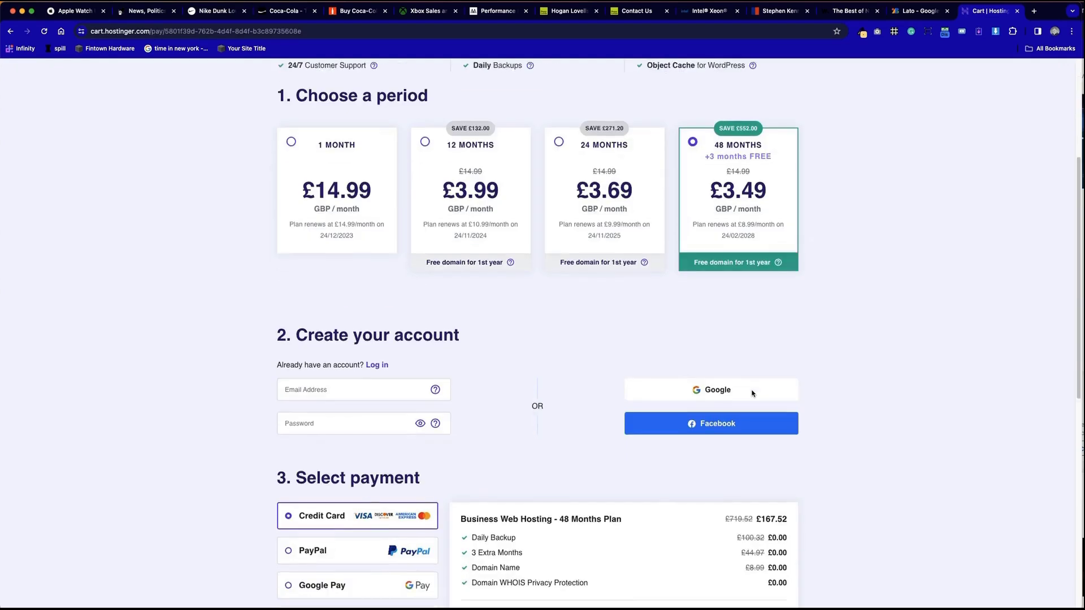
triple_click(782, 465)
mouse_move(783, 464)
left_mouse_down()
mouse_move(784, 474)
mouse_move(784, 465)
left_mouse_up()
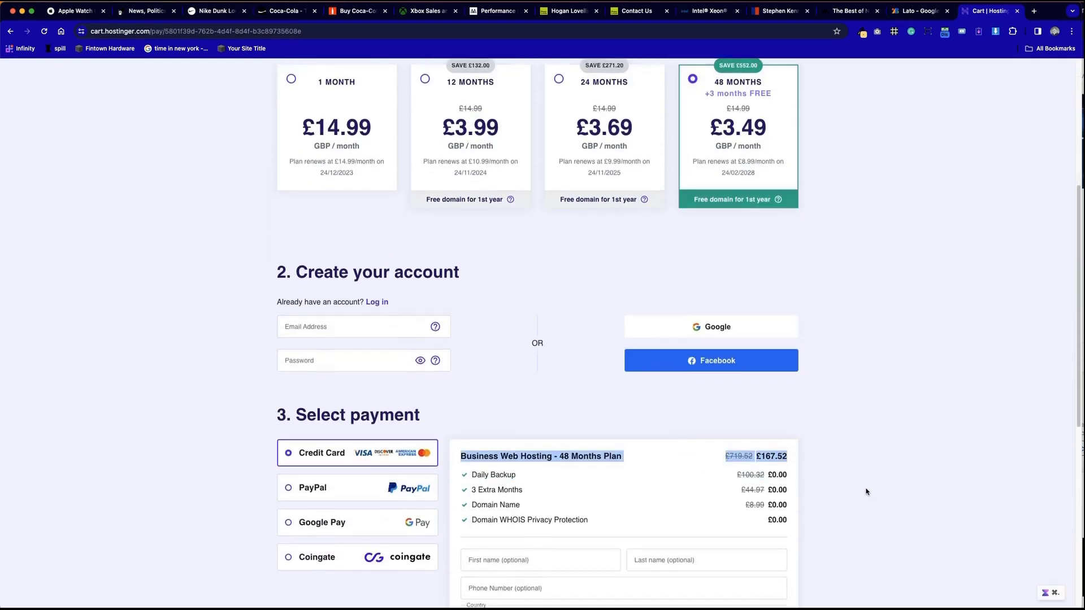
scroll(868, 489, "down", 5)
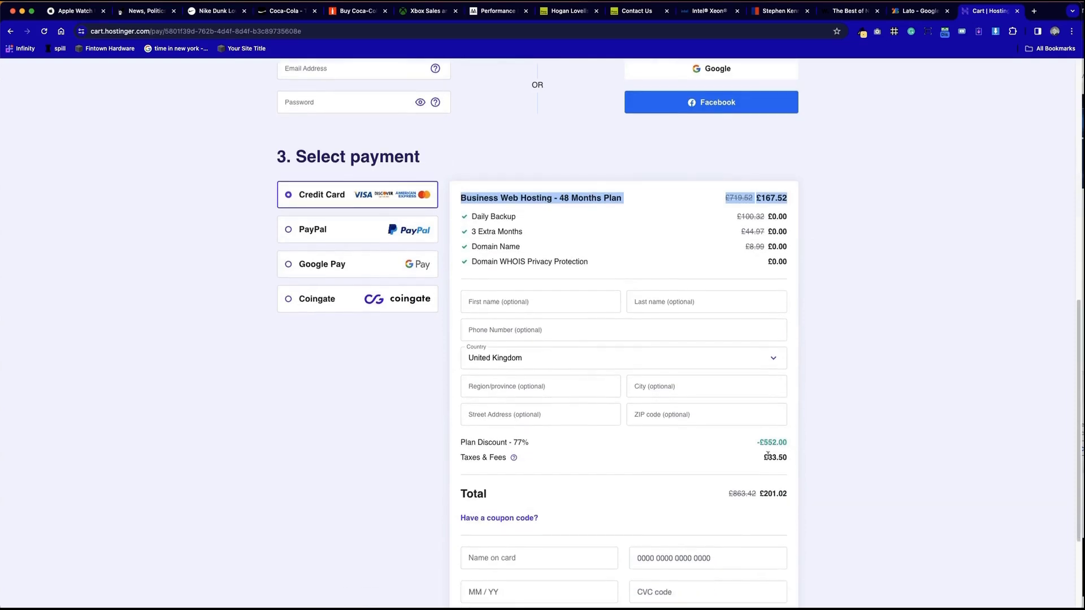
left_click(762, 448)
scroll(813, 466, "up", 10)
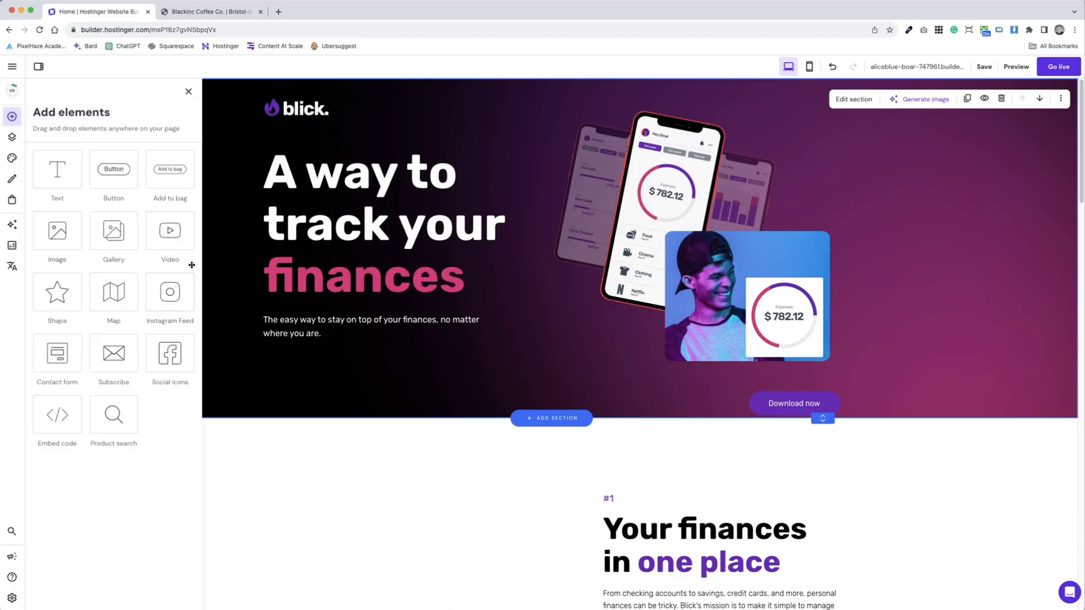
Step: Add a dark shape to the hero and shrink it into a thin bar under the strapline
left_click_drag(57, 291, 520, 363)
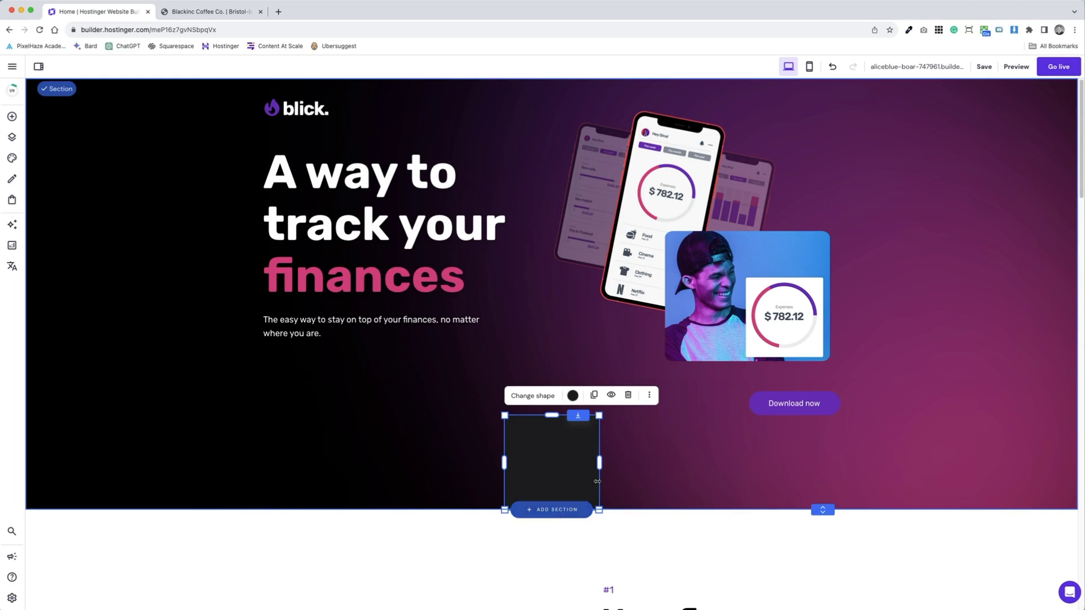
left_click_drag(586, 467, 888, 451)
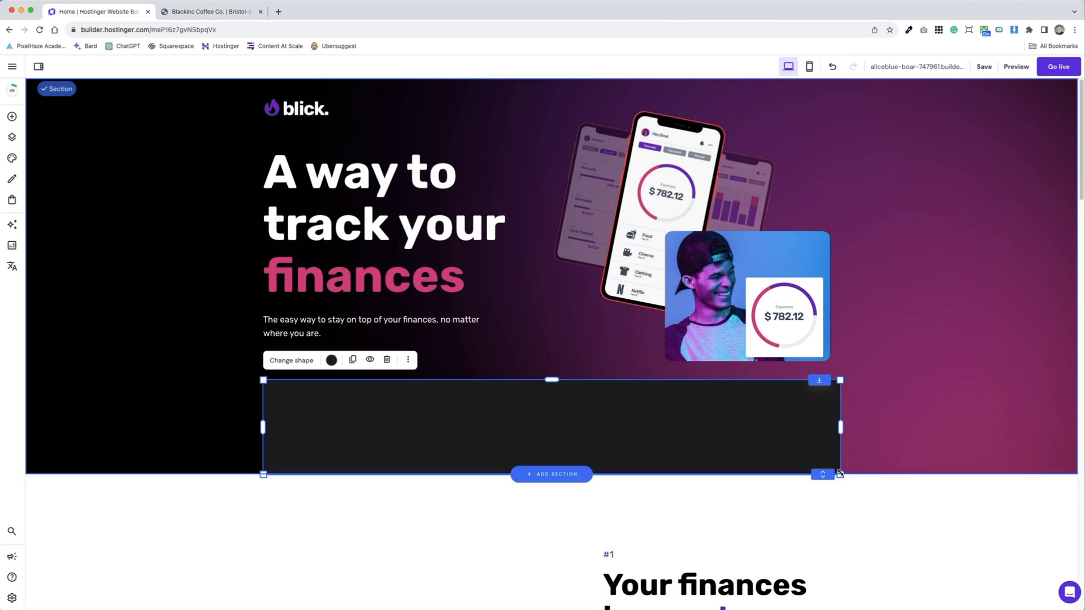
left_click_drag(840, 428, 820, 426)
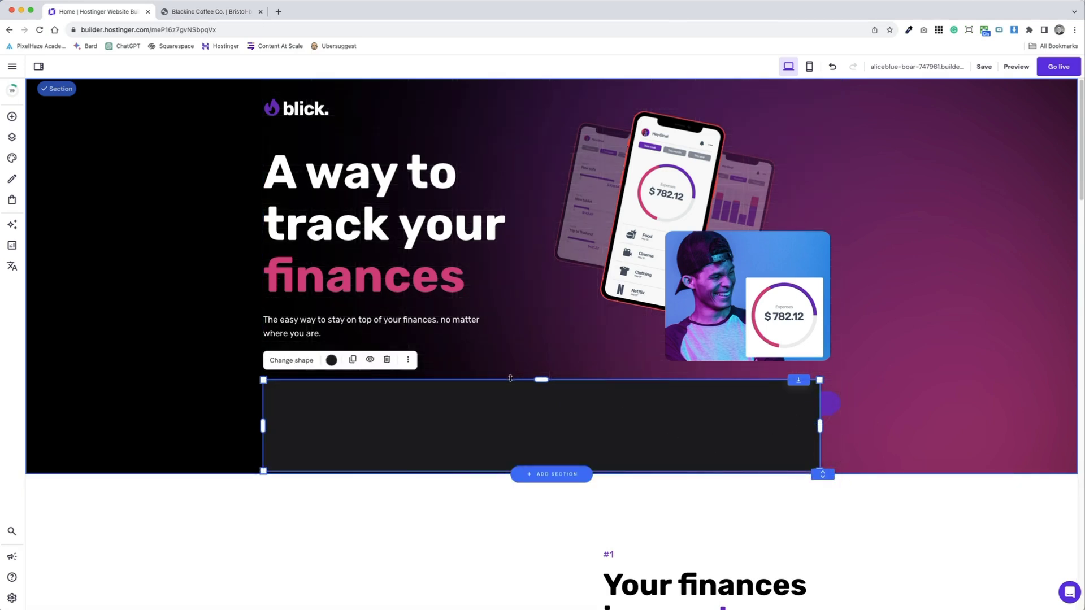
left_click_drag(545, 383, 562, 448)
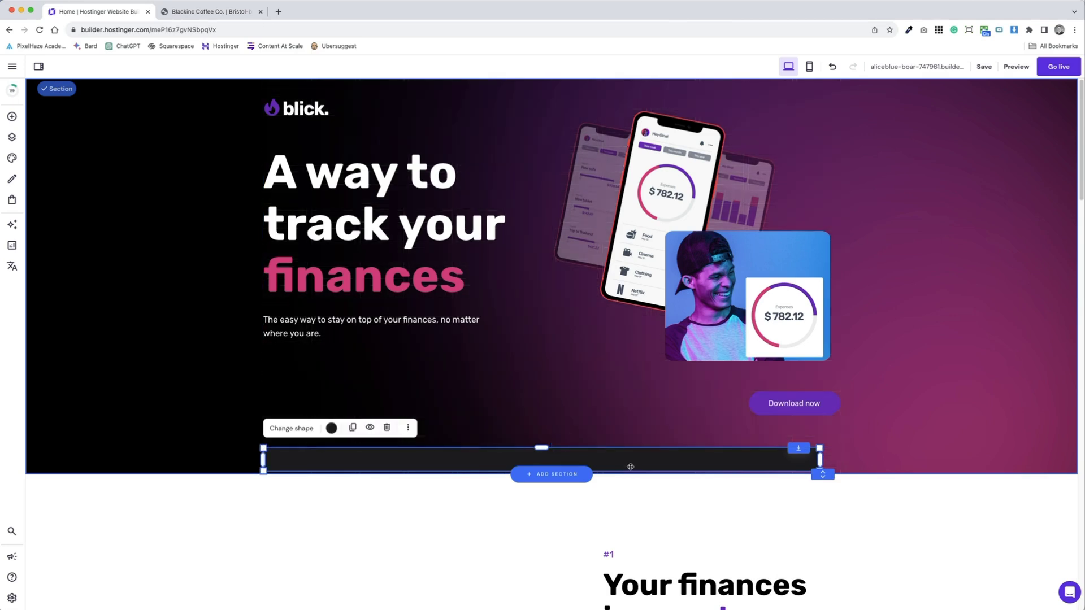
left_click_drag(629, 466, 628, 408)
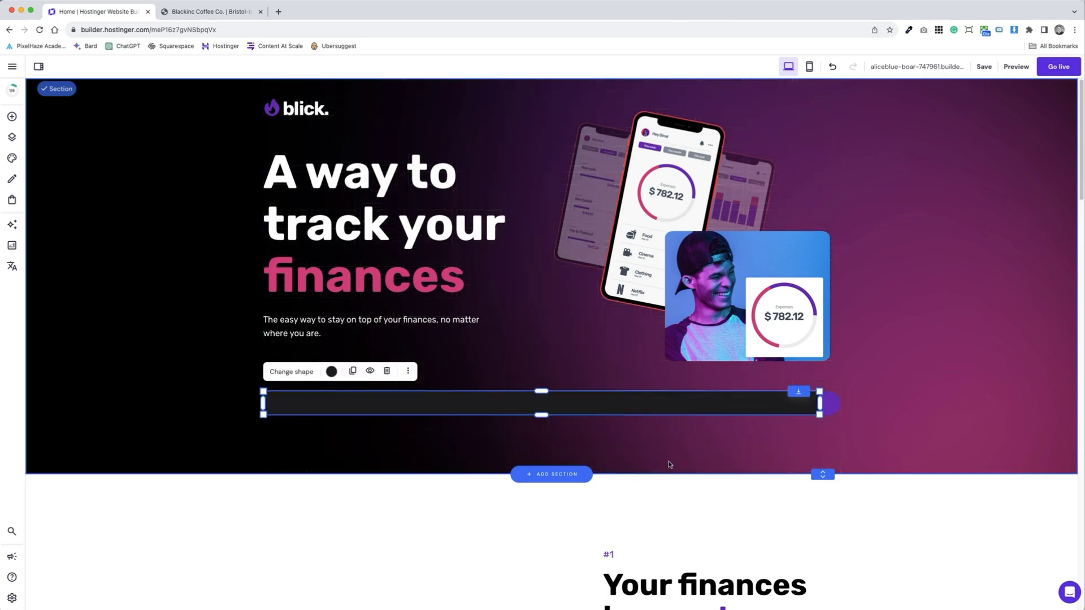
Step: Nudge the bar up and adjust its right edge to end at the Download now button
left_click_drag(826, 404, 842, 406)
left_click(763, 408)
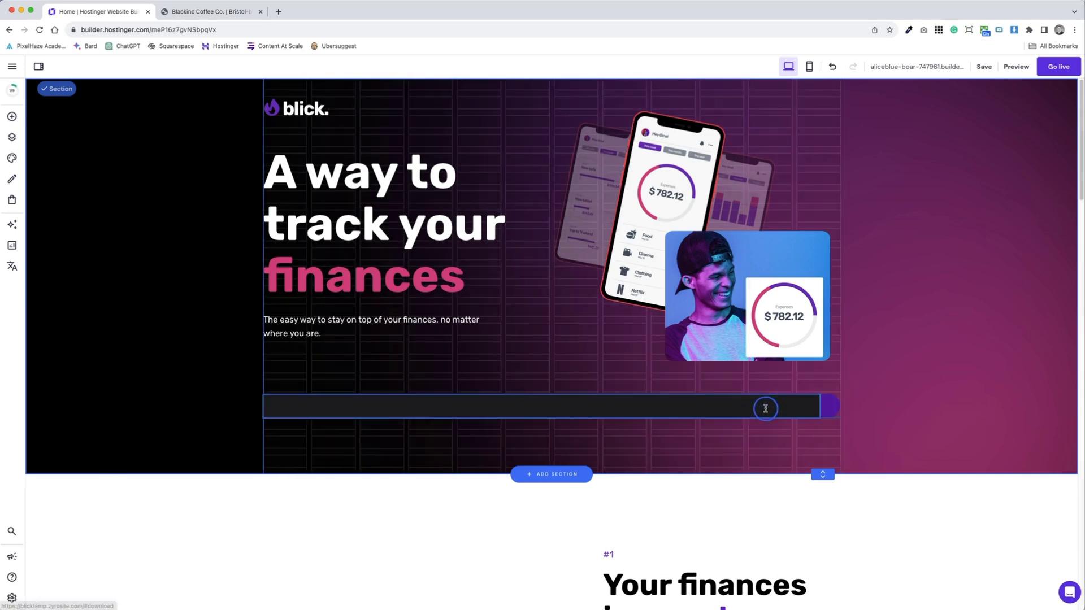
left_click_drag(819, 406, 840, 408)
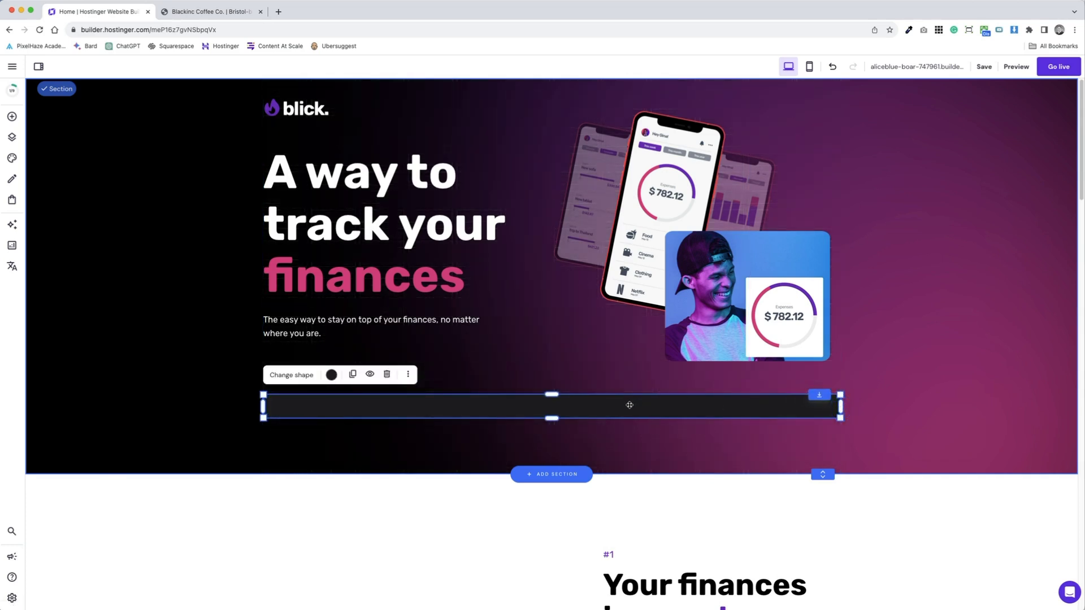
left_click(292, 375)
scroll(683, 403, "down", 1)
left_click(683, 404)
left_click(661, 344)
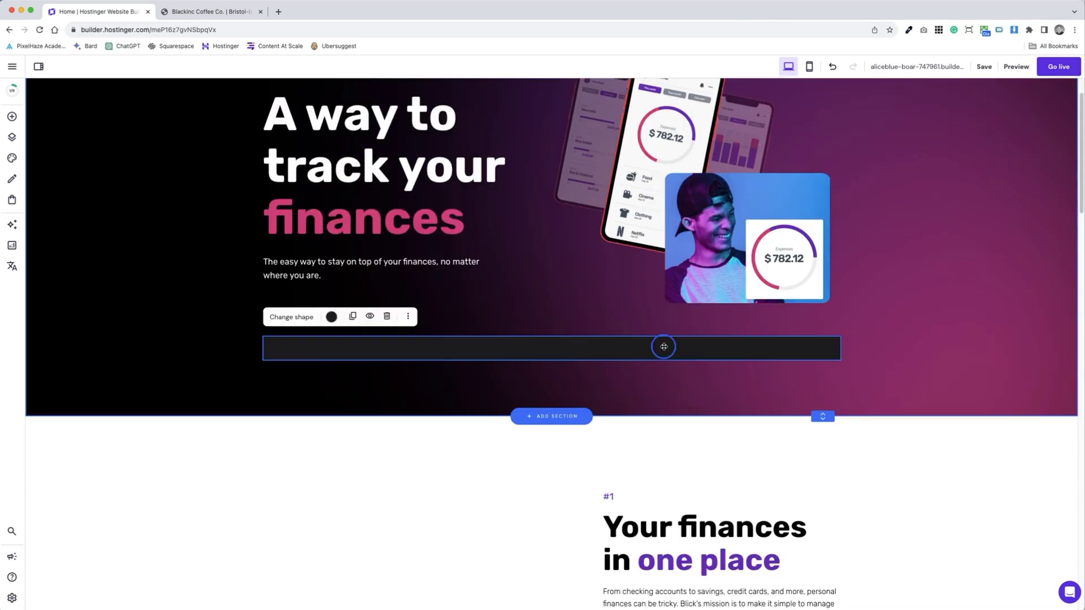
left_click_drag(662, 343, 636, 347)
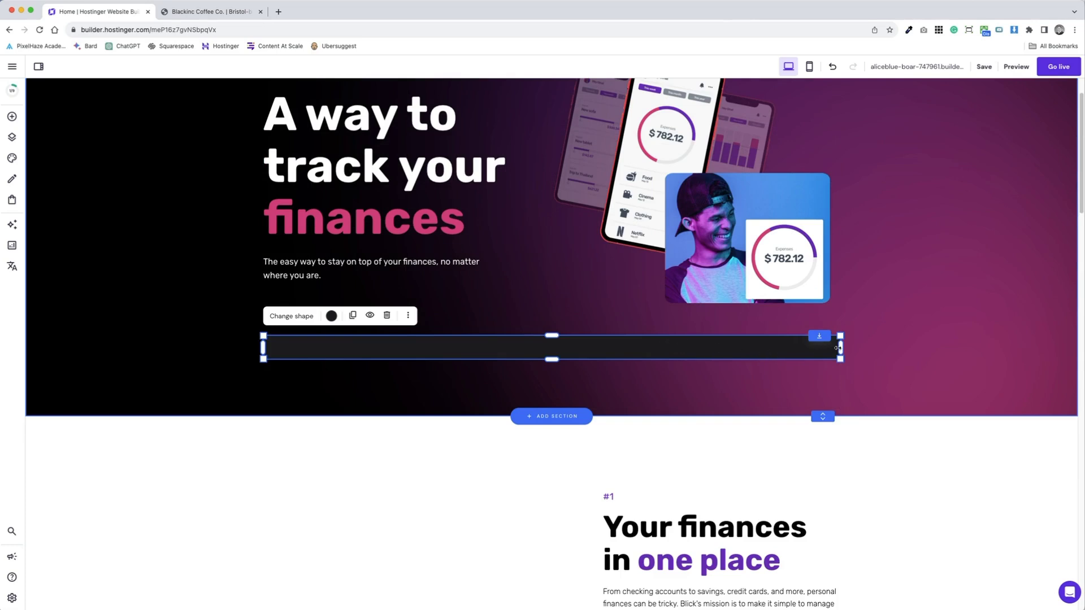
left_click_drag(838, 347, 804, 347)
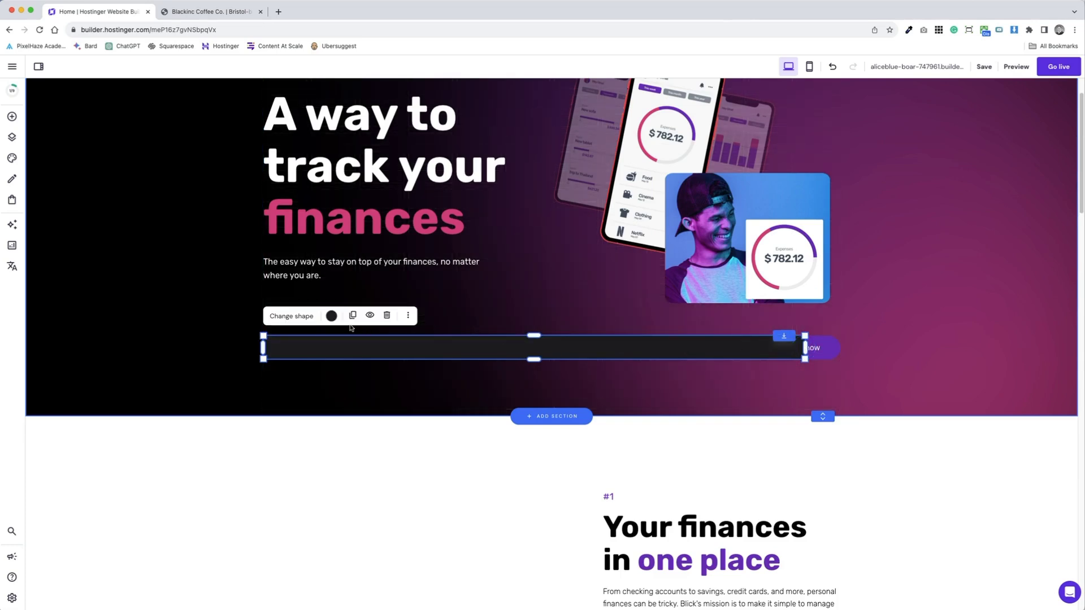
left_click(408, 316)
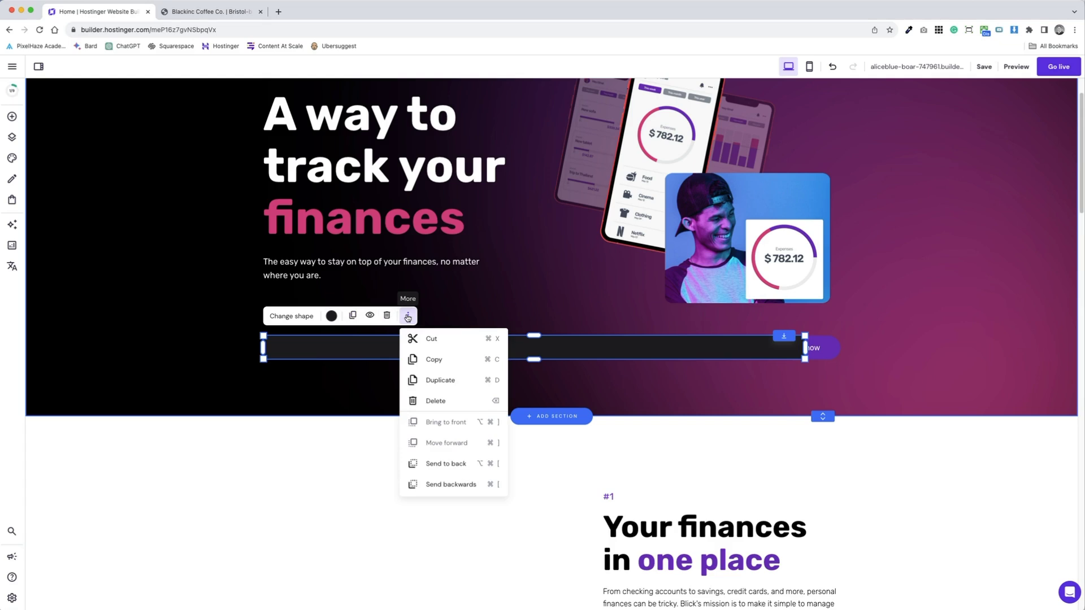
Step: Send the bar behind Download now and fill it with the pink website colour
left_click(458, 472)
left_click(576, 381)
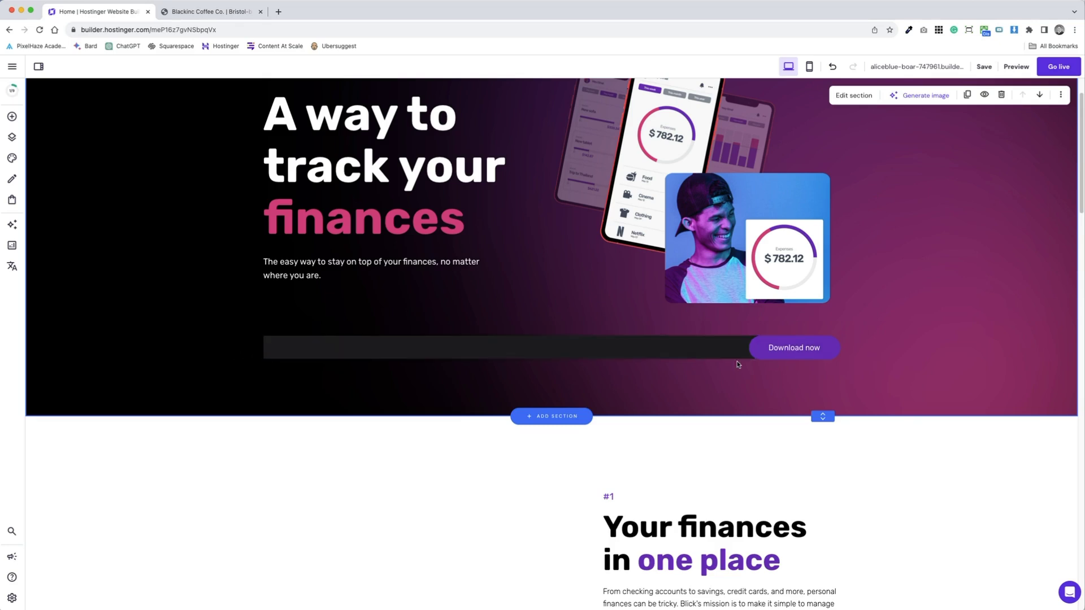
left_click(486, 348)
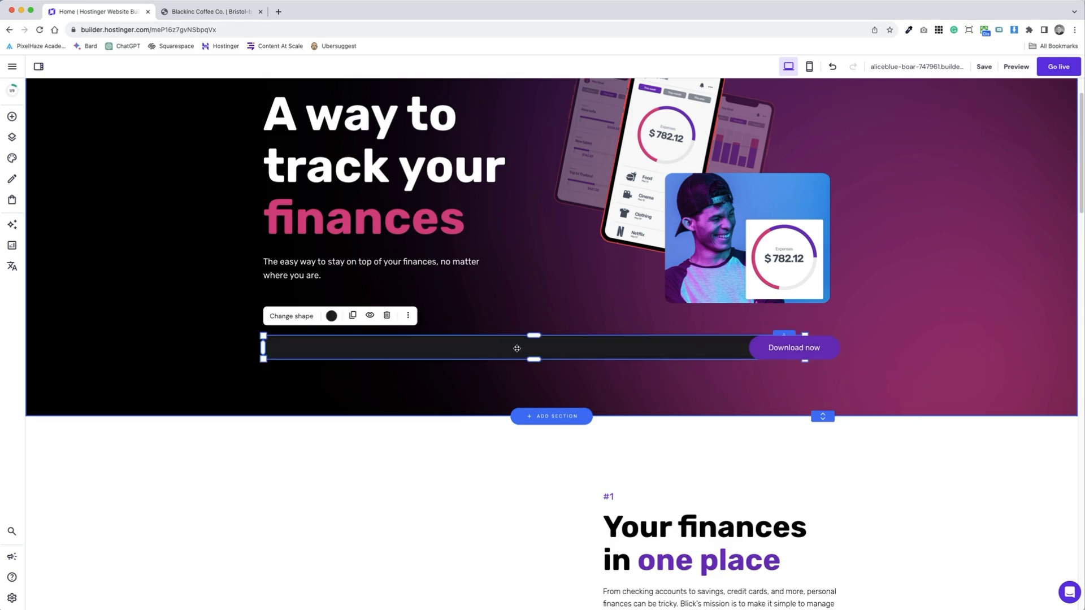
left_click(331, 316)
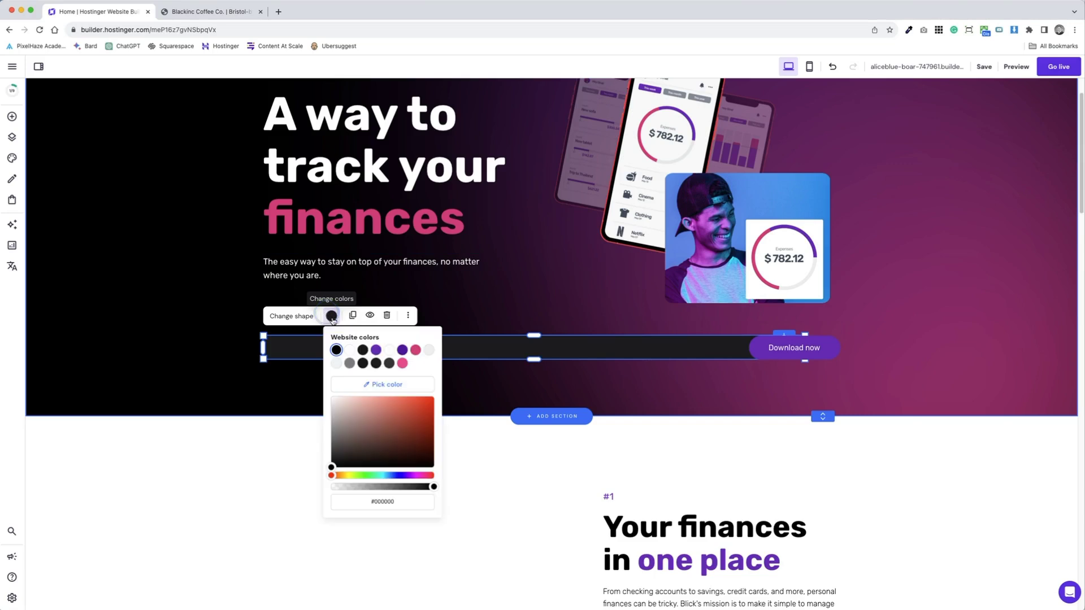
left_click(390, 364)
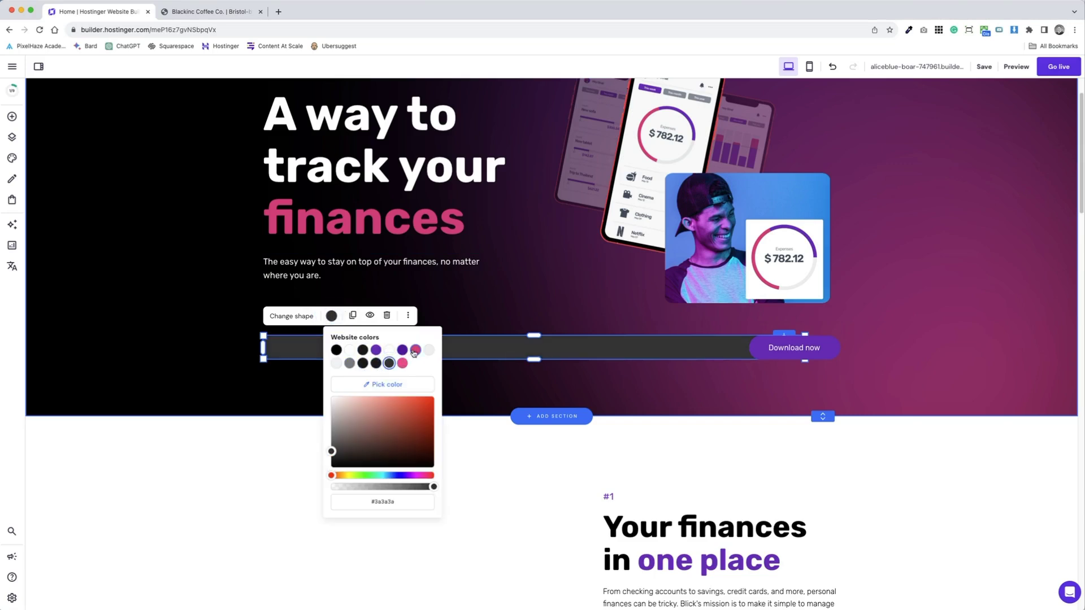
left_click(415, 350)
left_click(554, 378)
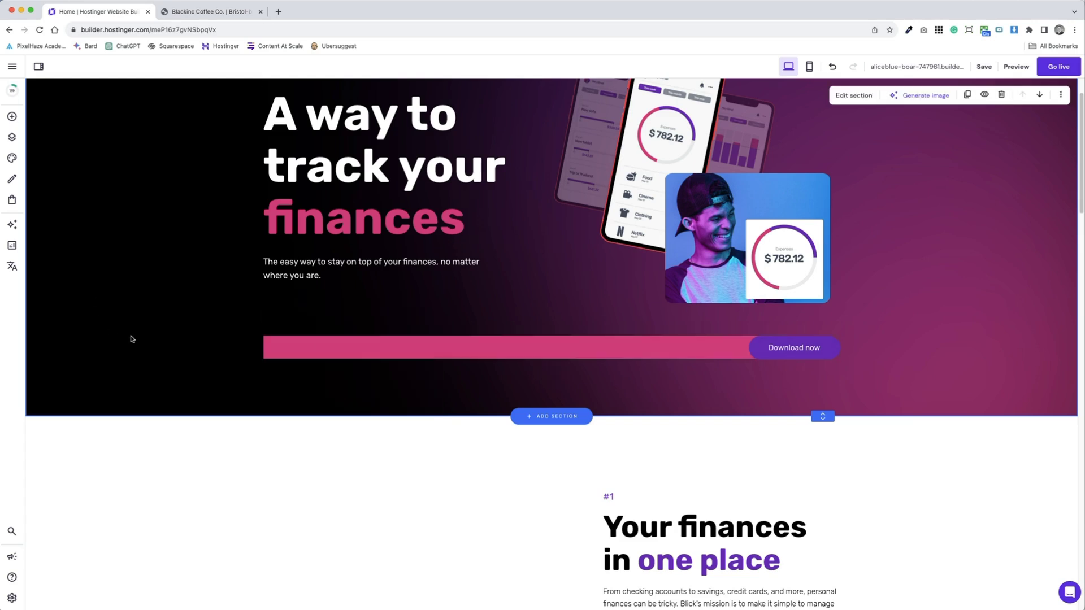
scroll(131, 334, "up", 1)
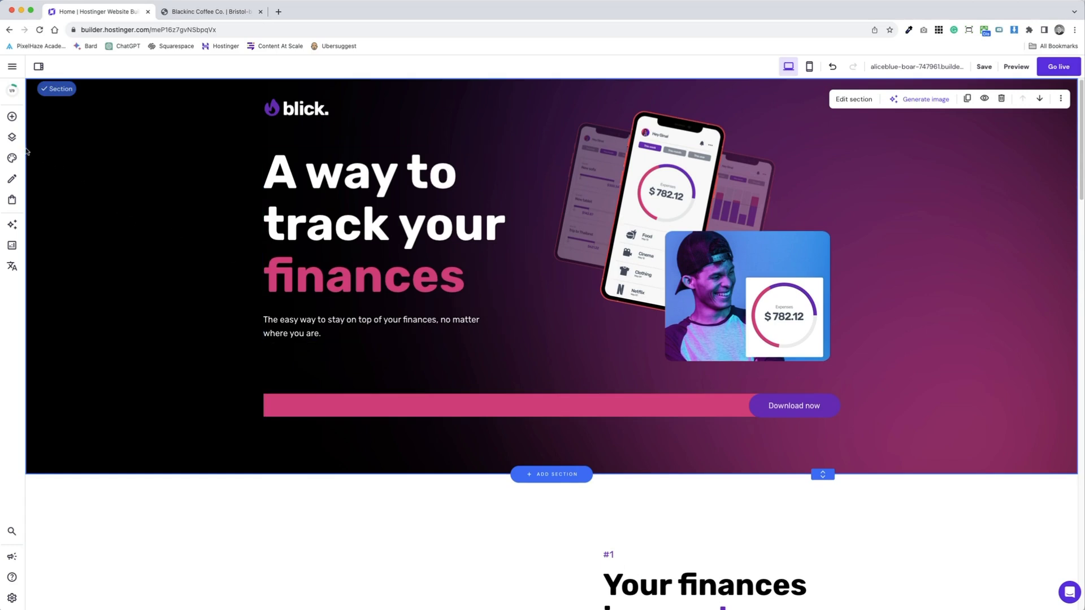
Step: Add a text element and replace its placeholder with 'DOWNLOAD THE APP FOR FREE'
left_click(17, 117)
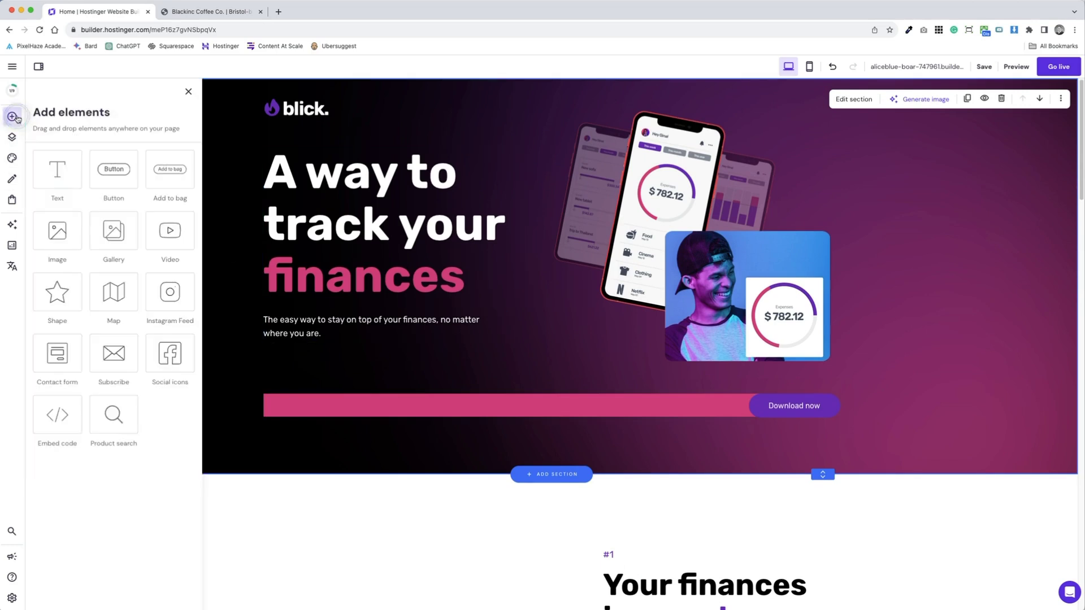
left_click(57, 170)
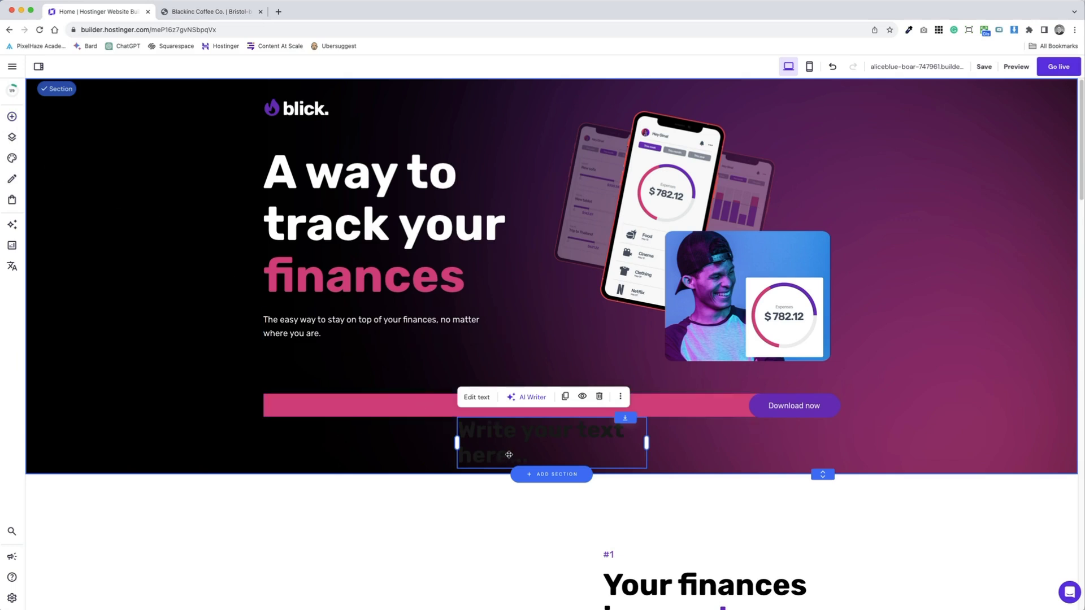
double_click(525, 451)
triple_click(535, 448)
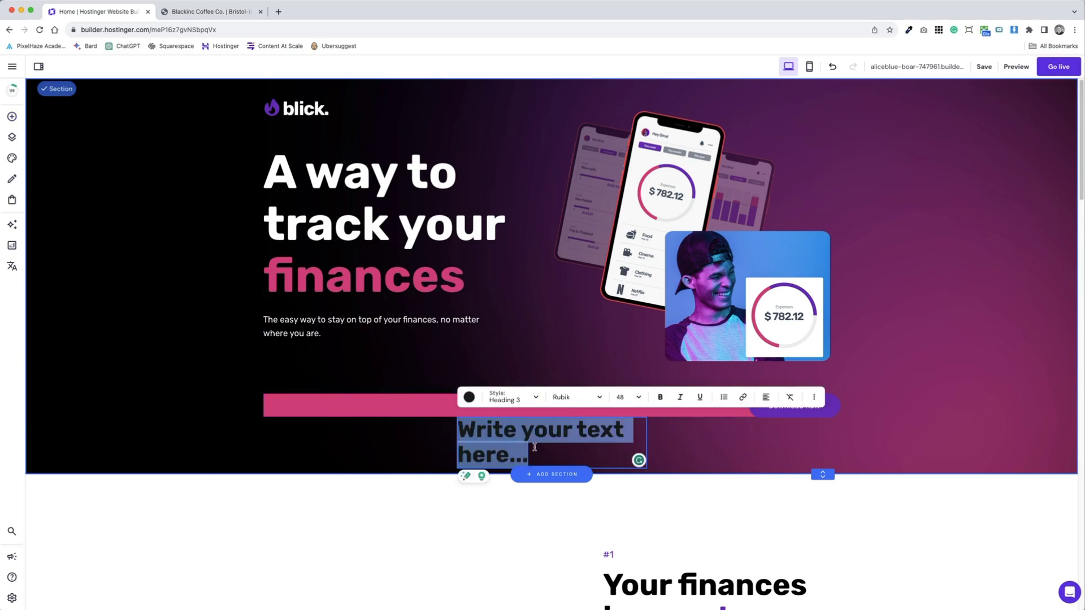
type("DOWNLOAD THE")
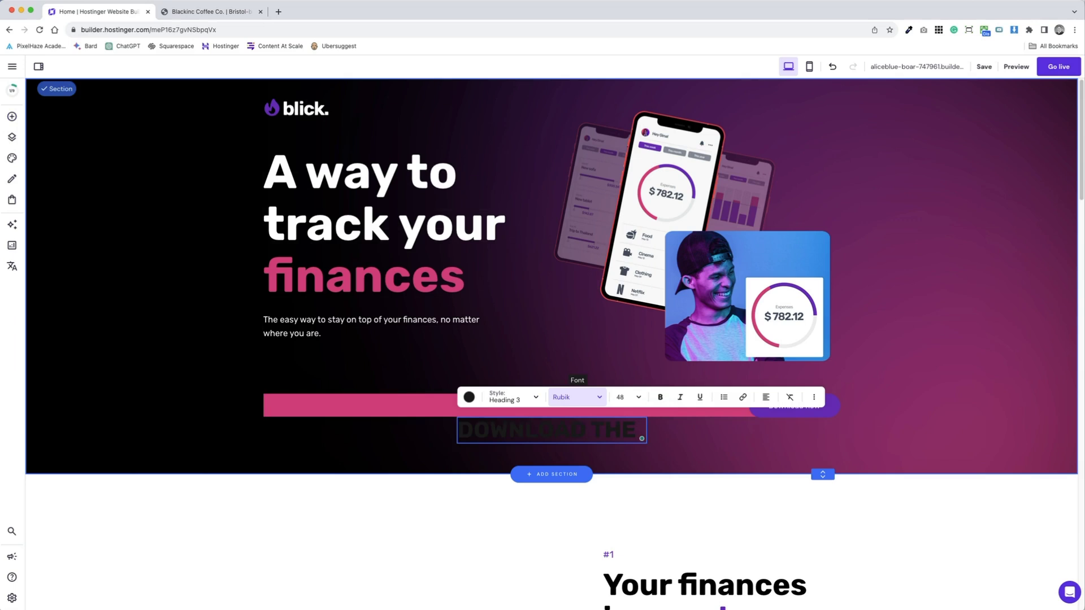
type(" APP FOR FREE")
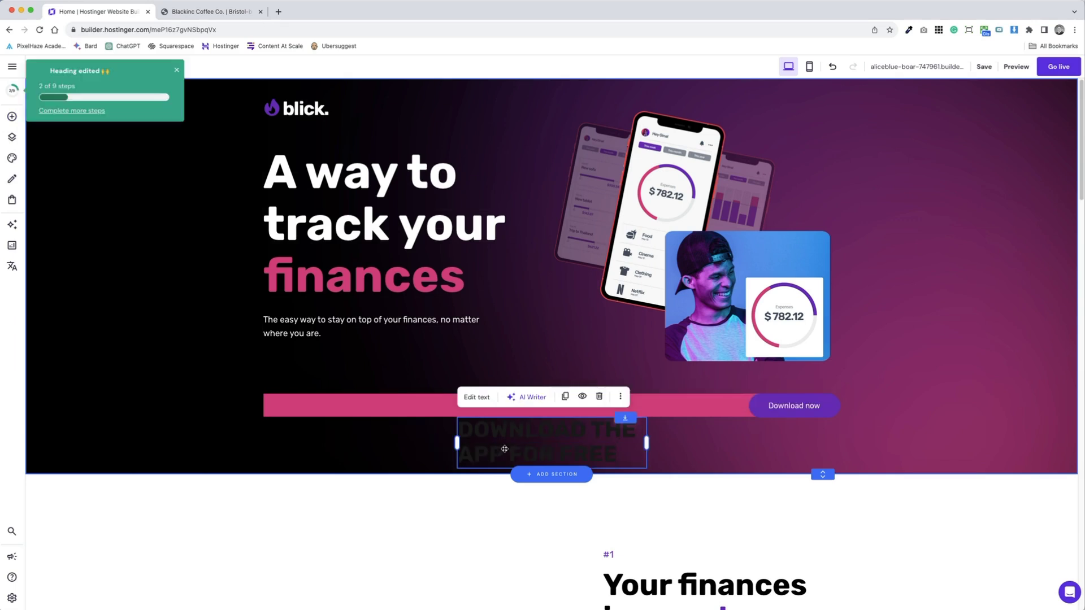
Step: Place the heading on the pink bar, widen it to one line and make it white
left_click_drag(510, 450, 350, 426)
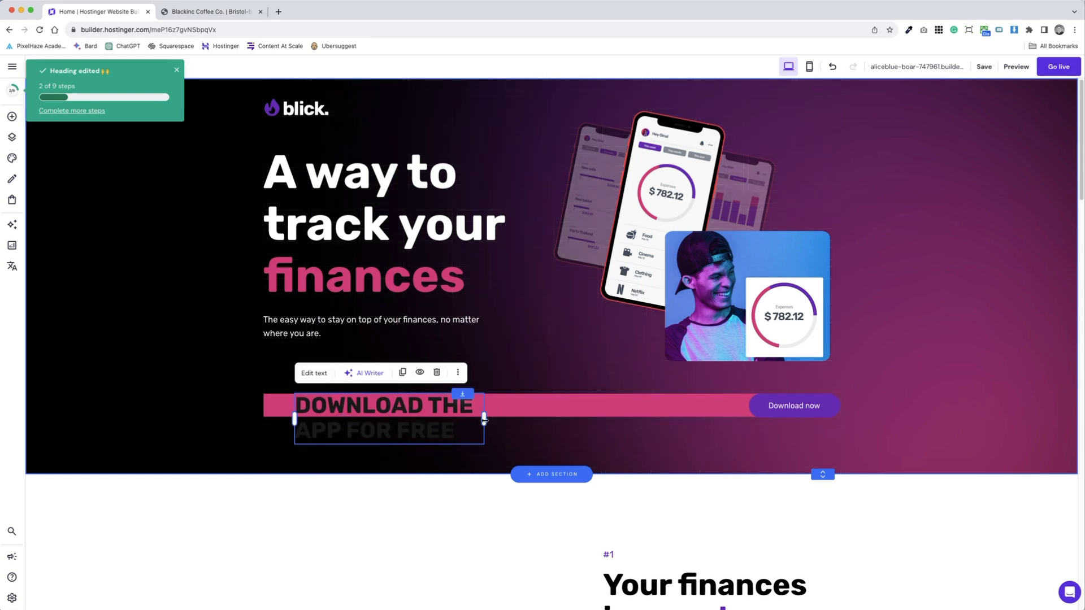
left_click_drag(484, 420, 711, 404)
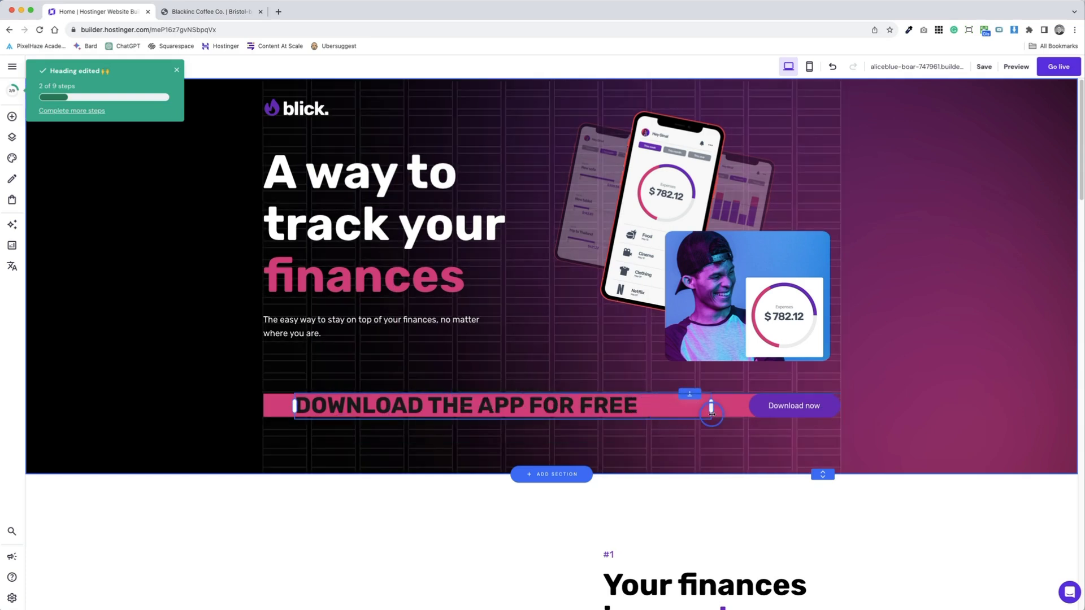
left_click(615, 404)
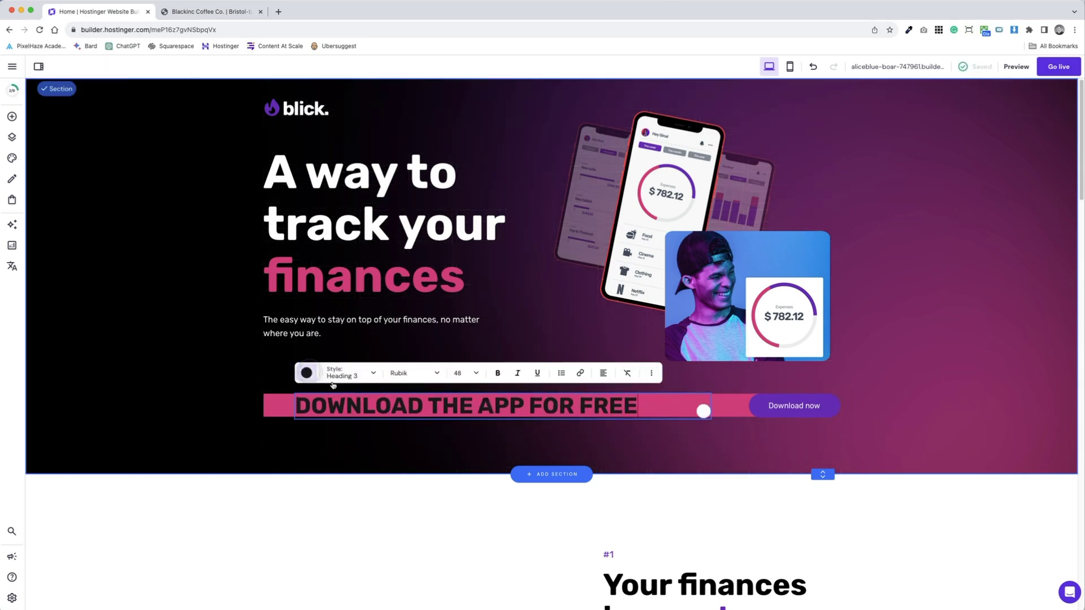
left_click(306, 373)
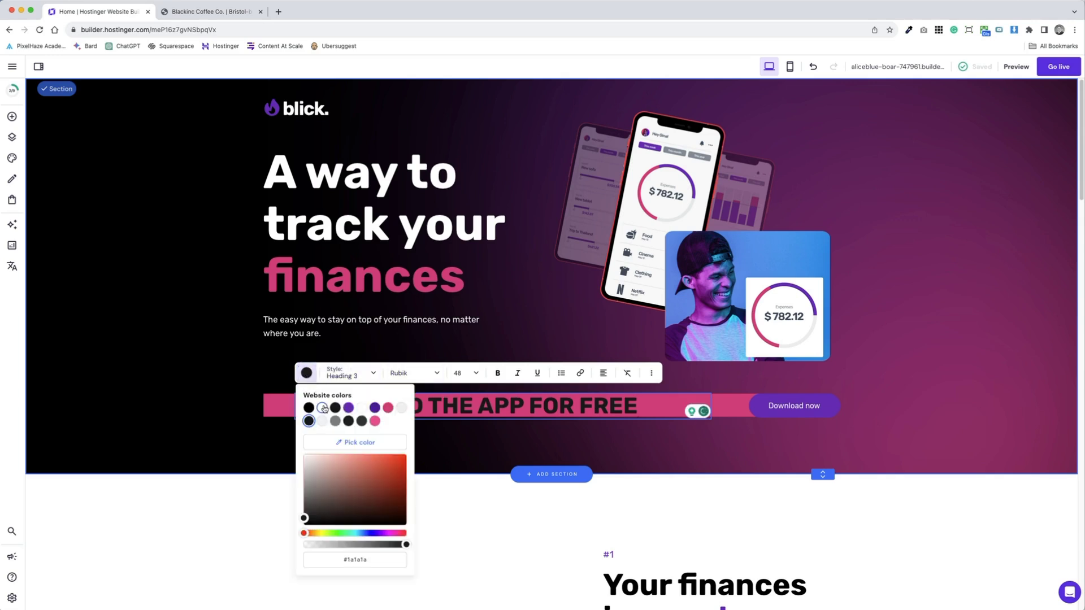
left_click(323, 408)
left_click(432, 352)
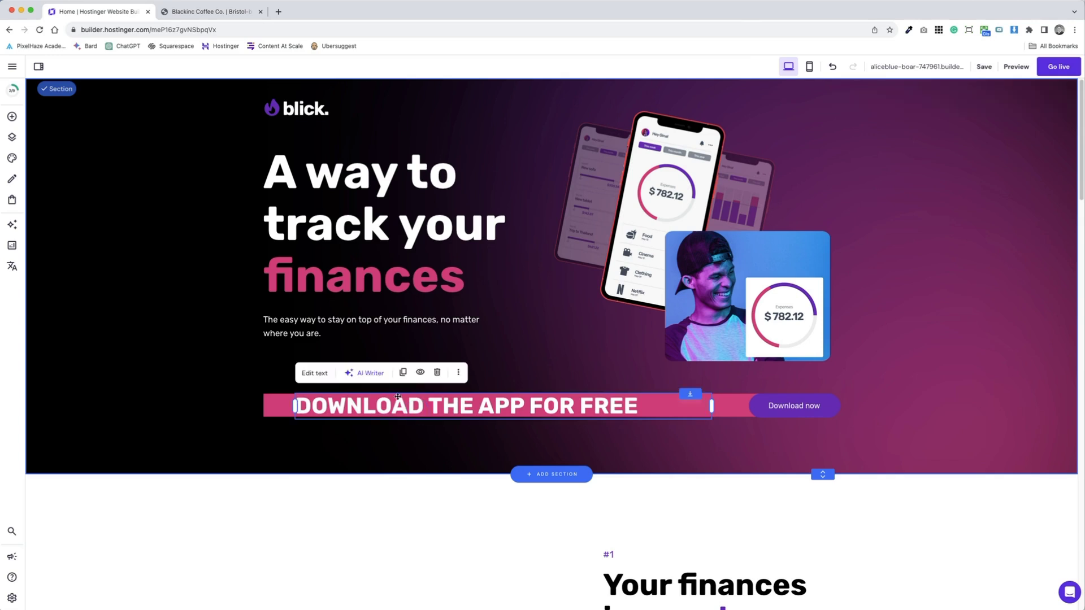
Step: Turn on a background colour behind the heading in its extra text options
left_click(313, 372)
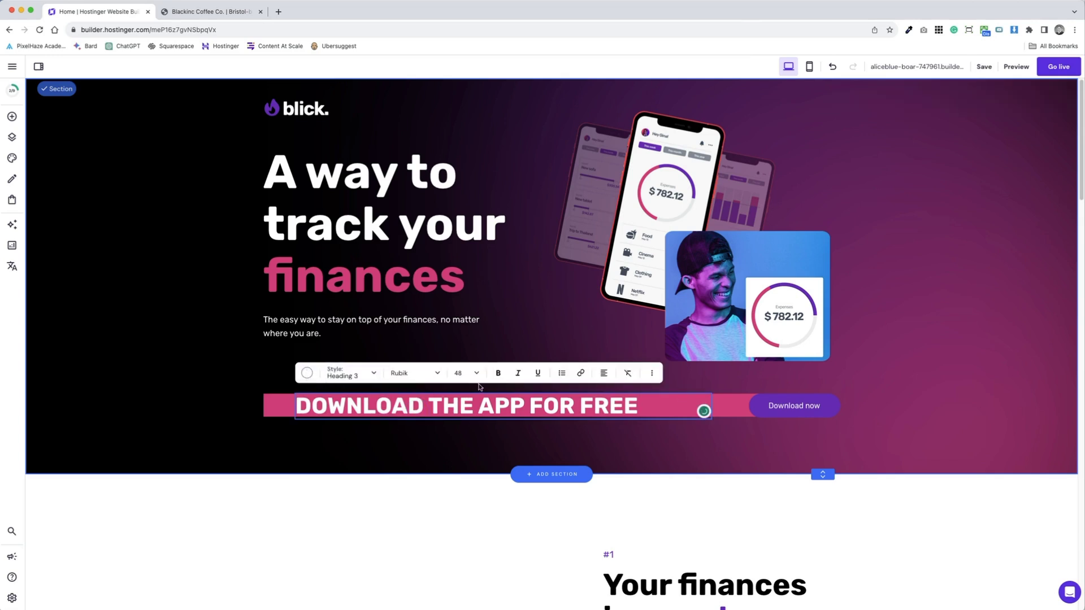
left_click(652, 375)
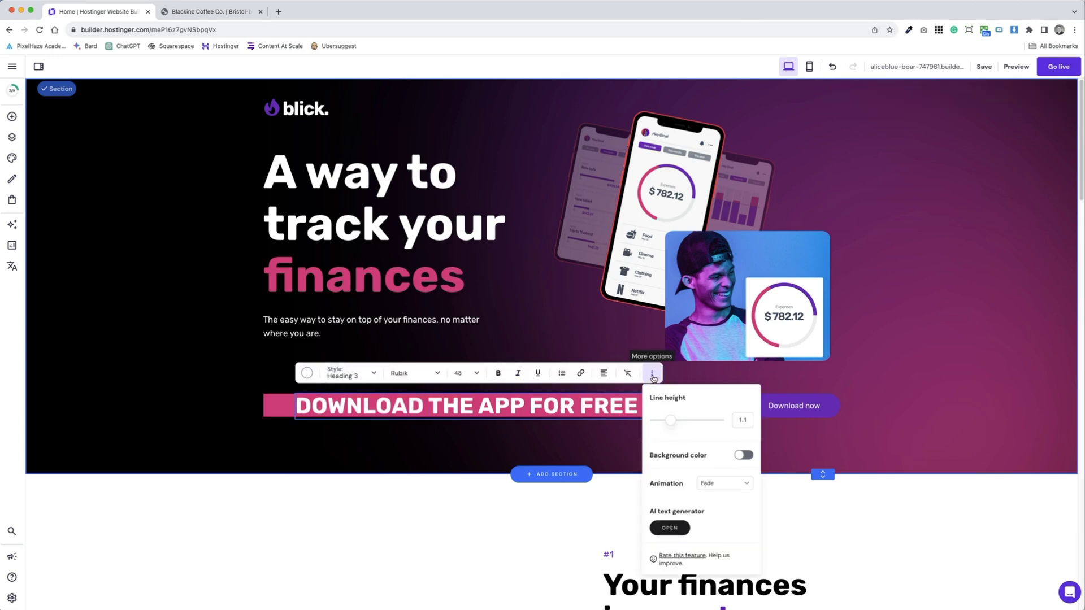
left_click(743, 455)
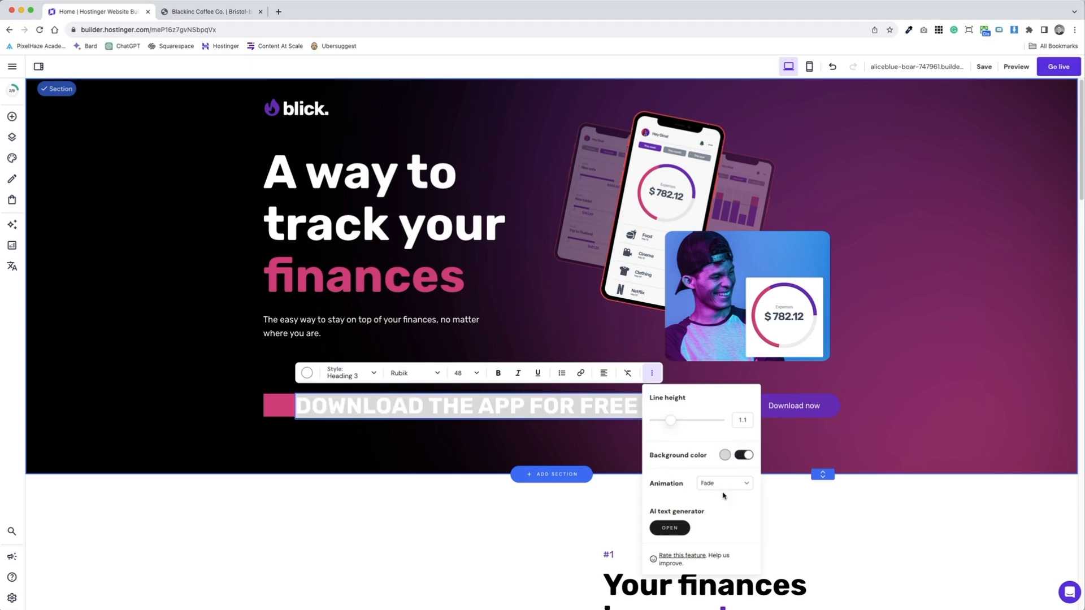
scroll(723, 496, "down", 2)
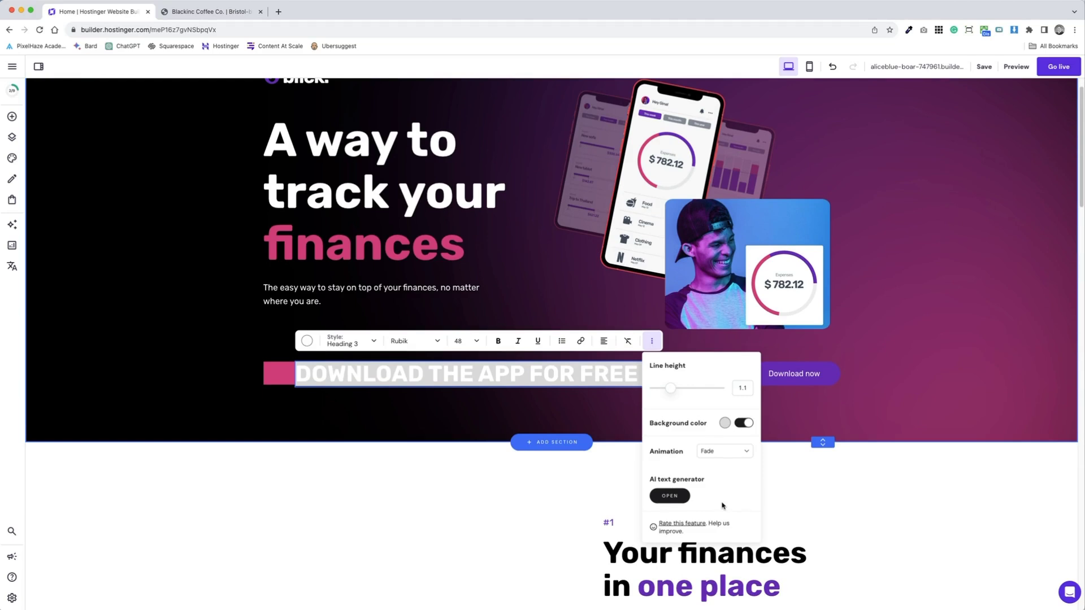
scroll(722, 506, "up", 2)
left_click(730, 441)
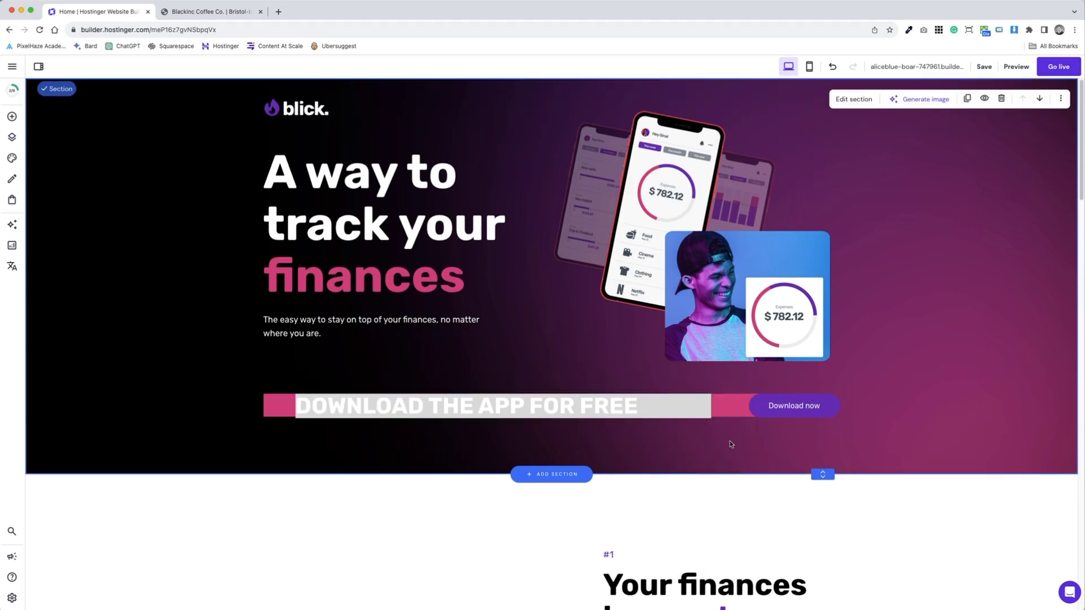
Step: Widen the heading box to span the bar and move it above the pink bar
left_click(701, 406)
left_click_drag(713, 405, 764, 406)
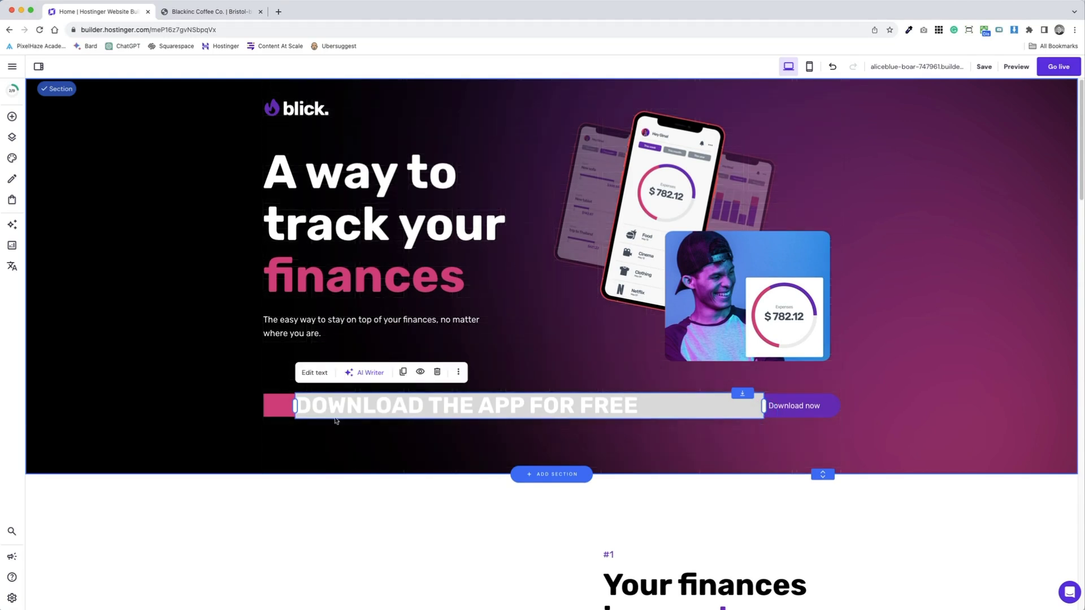
left_click_drag(296, 409, 263, 406)
double_click(284, 406)
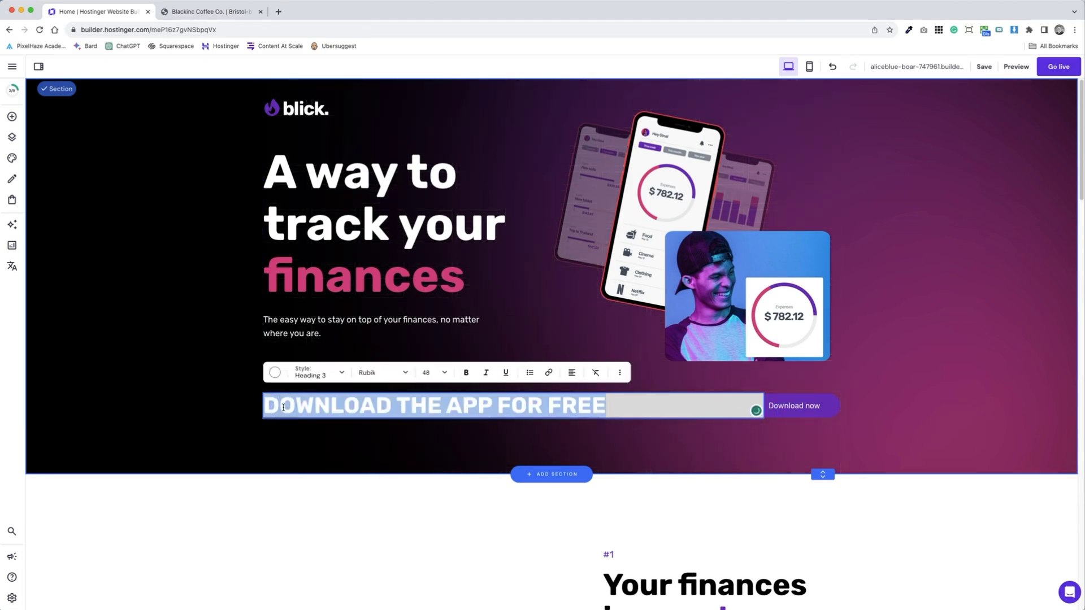
left_click(284, 407)
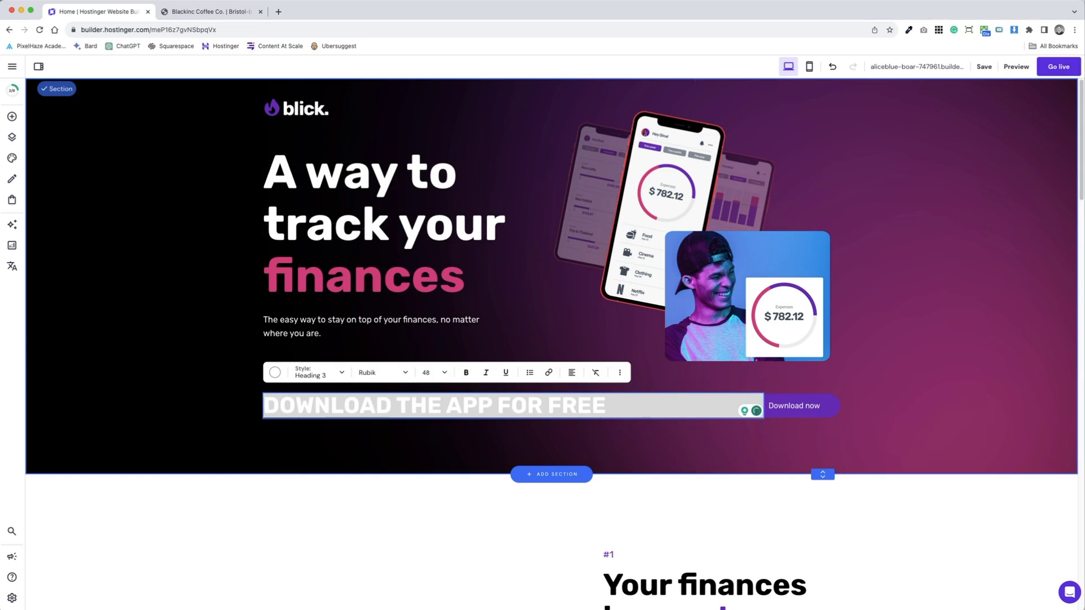
left_click(598, 449)
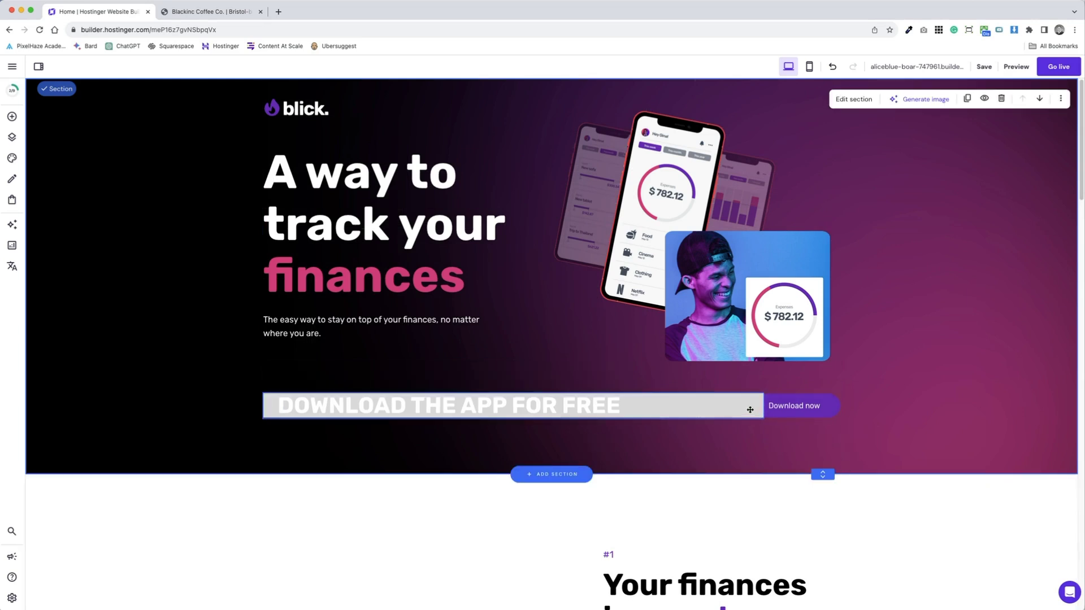
left_click_drag(740, 406, 733, 362)
Step: Switch off the heading's grey background colour
left_click(619, 328)
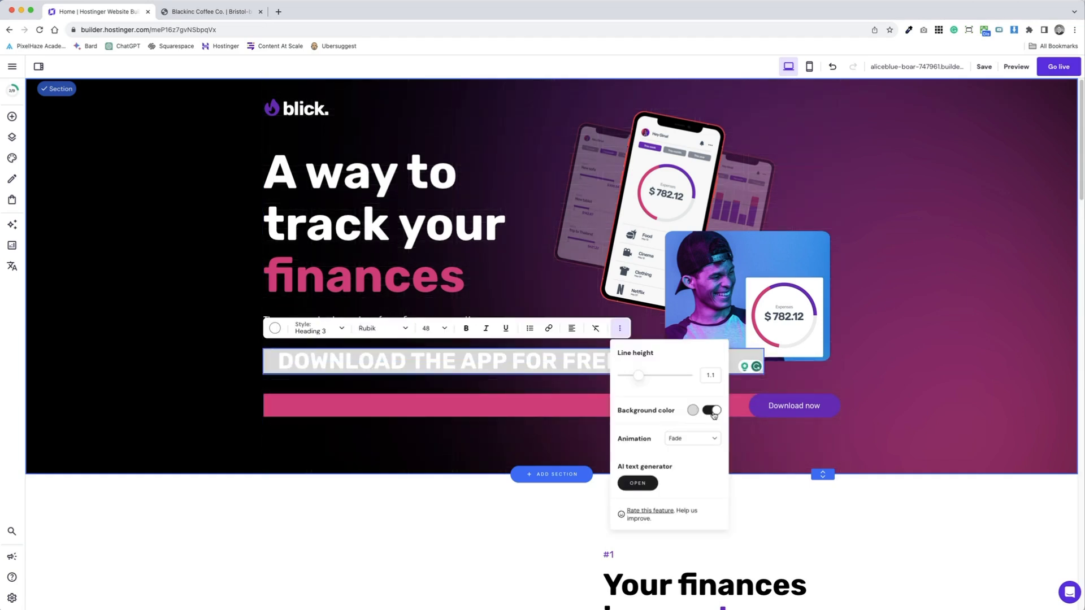
left_click(712, 411)
left_click(714, 414)
key("Escape")
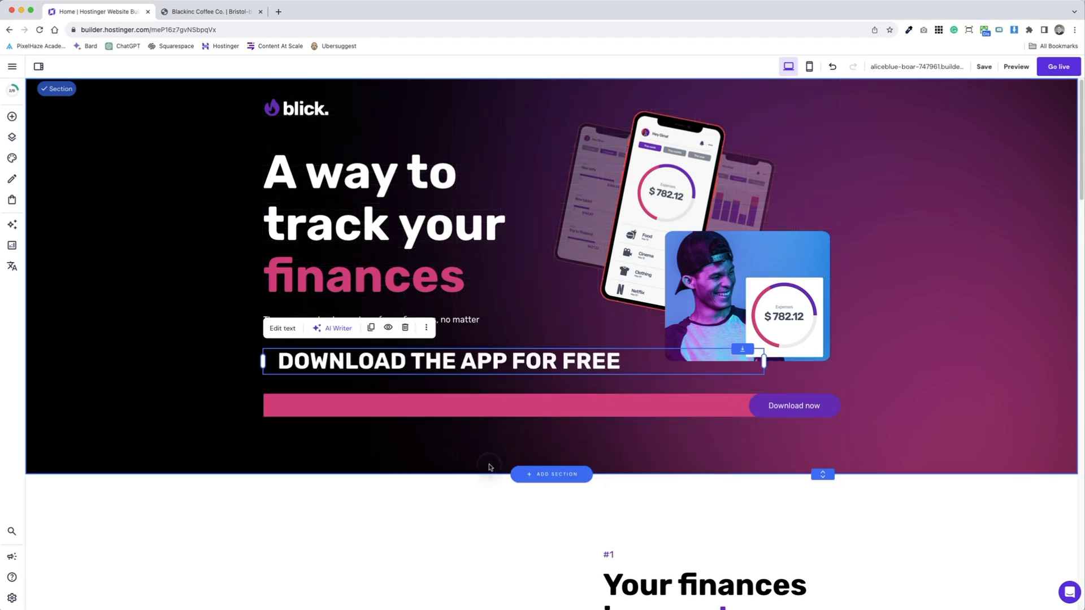
left_click(632, 422)
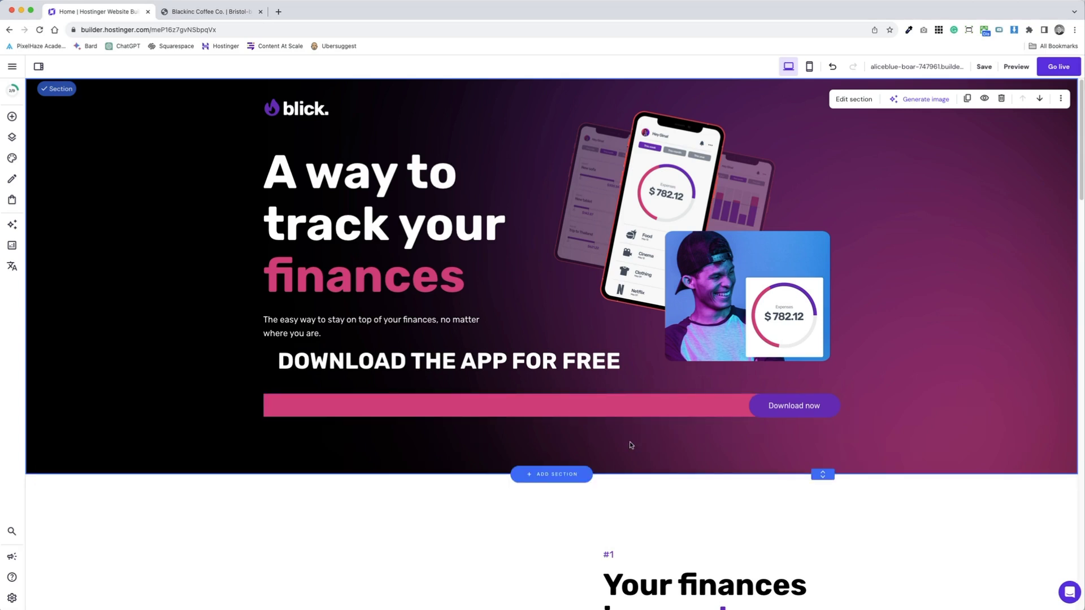
Step: Add a new image element to the hero section
left_click(12, 116)
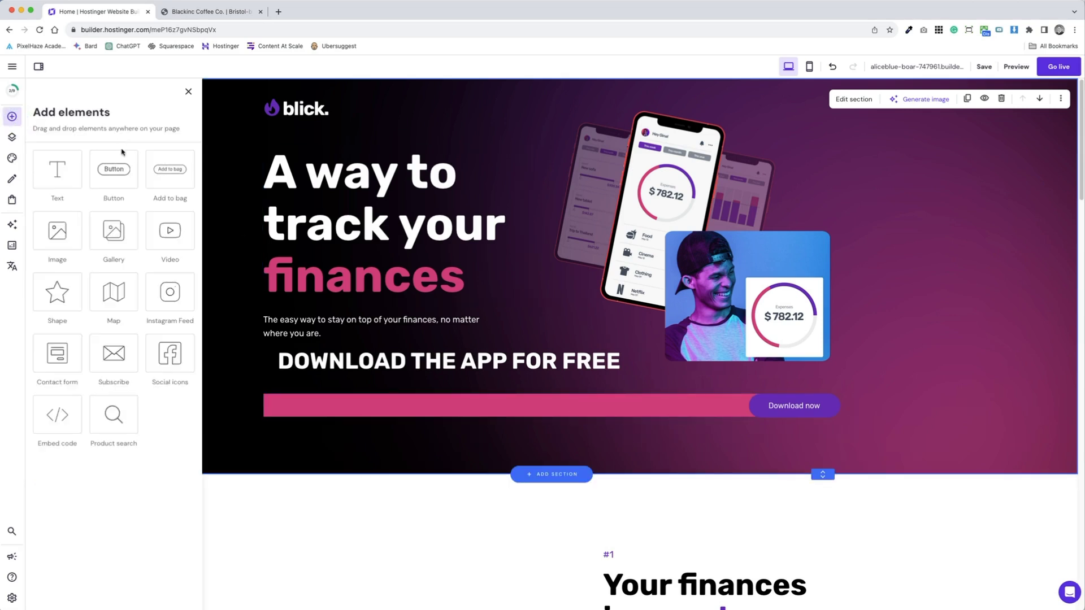
left_click(76, 231)
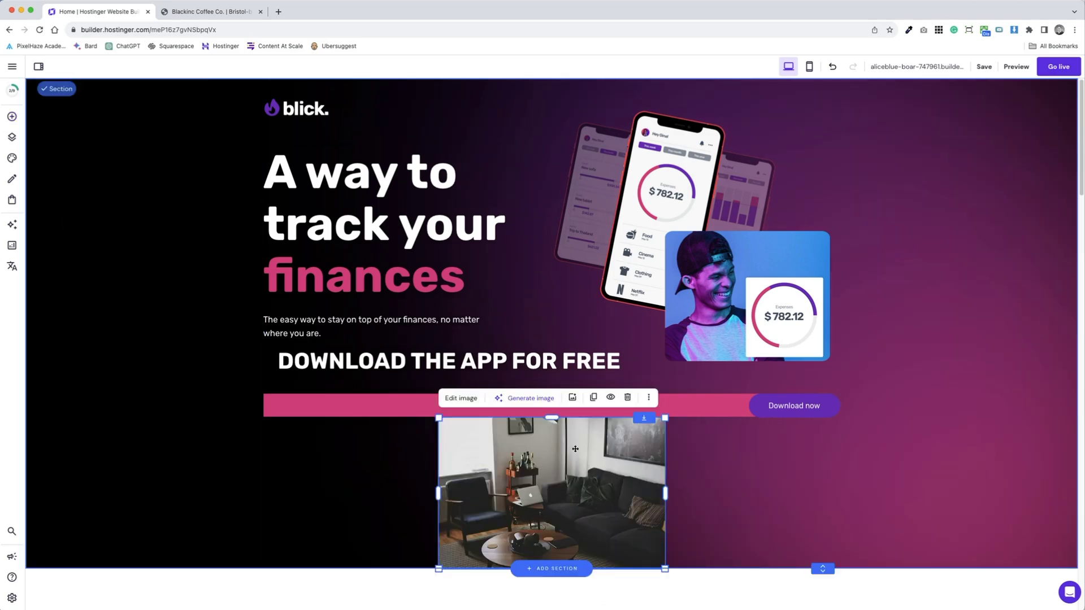
left_click(461, 398)
Step: Upload the pink screenshot from the Desktop and use it as the image's picture
left_click(756, 444)
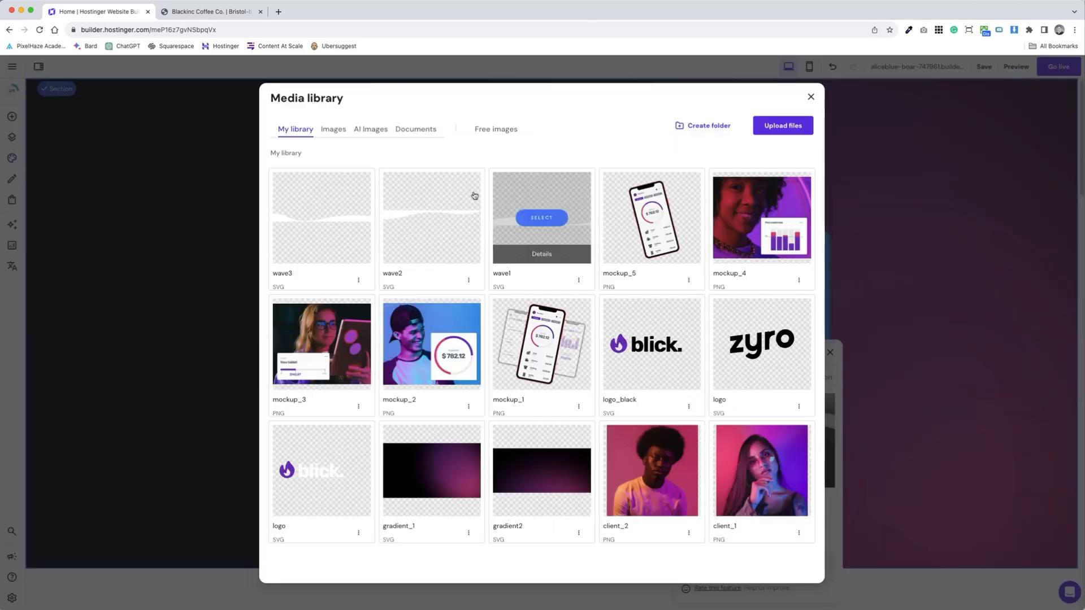
left_click(766, 127)
key("super+shift+d")
key("Down")
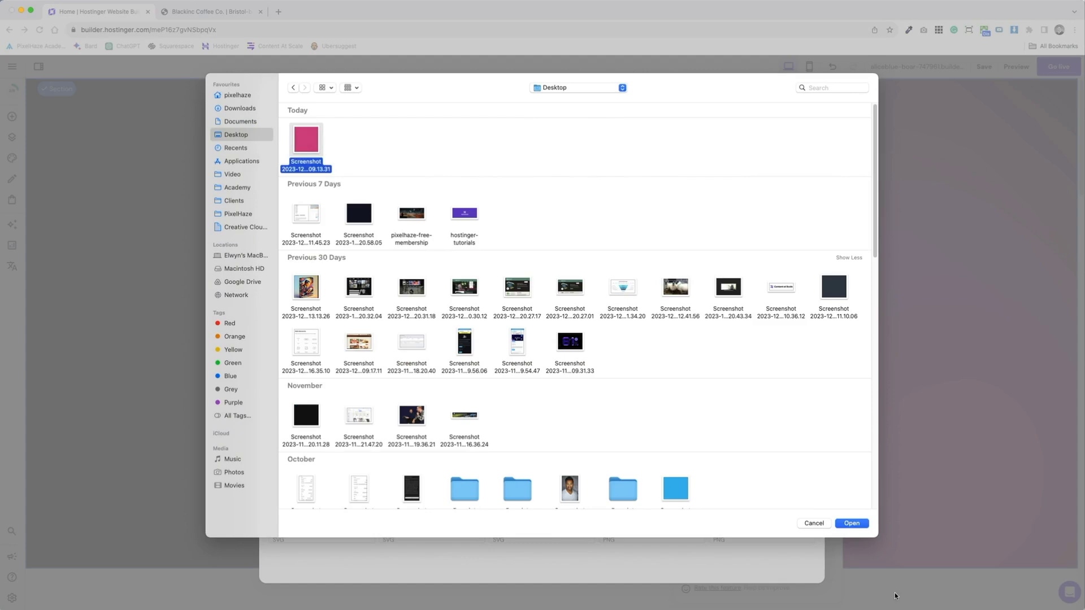
left_click(852, 524)
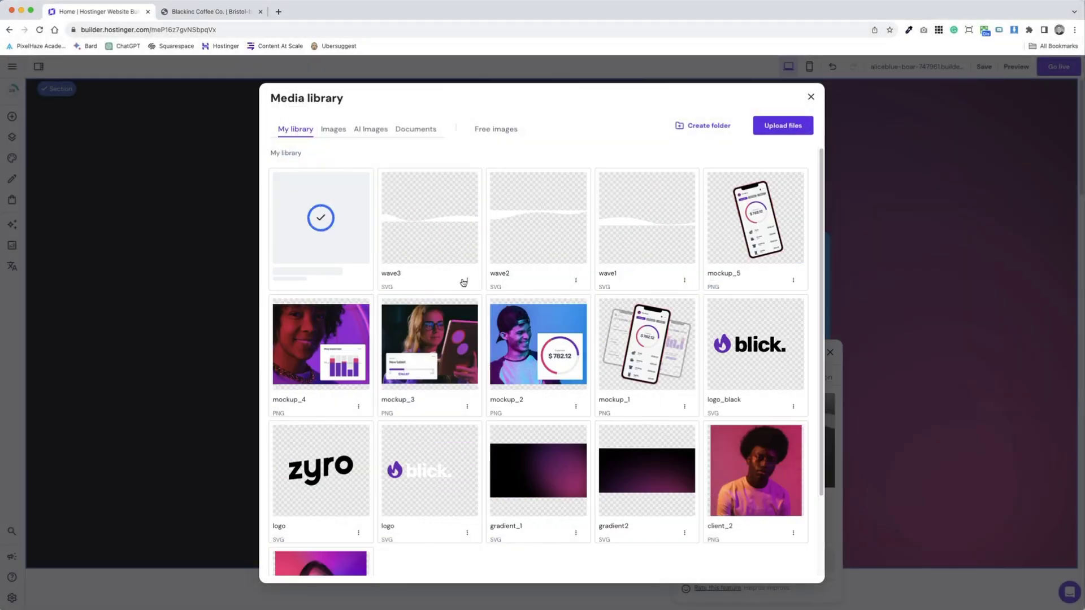
left_click(321, 220)
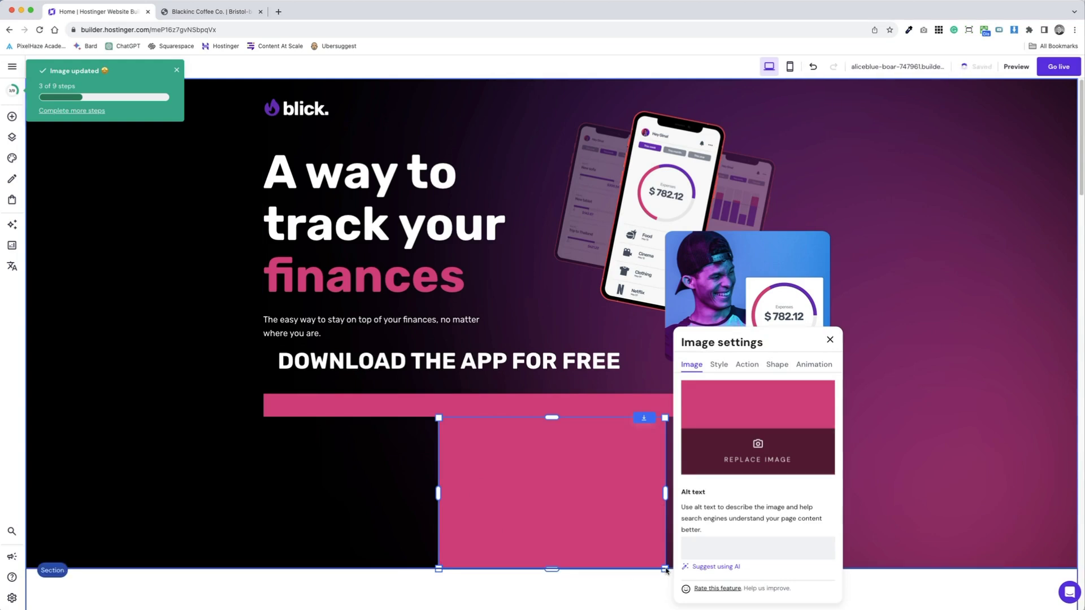
left_click(610, 504)
Step: Move the pink image up toward the Download bar and round its corners to 25 px
left_click_drag(574, 462, 500, 456)
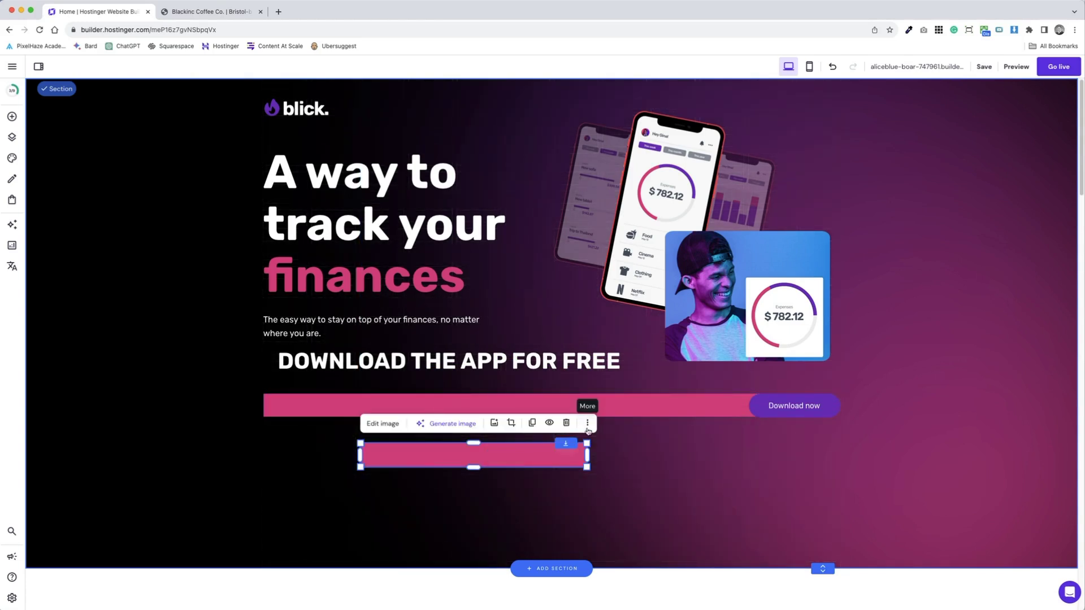
left_click(388, 424)
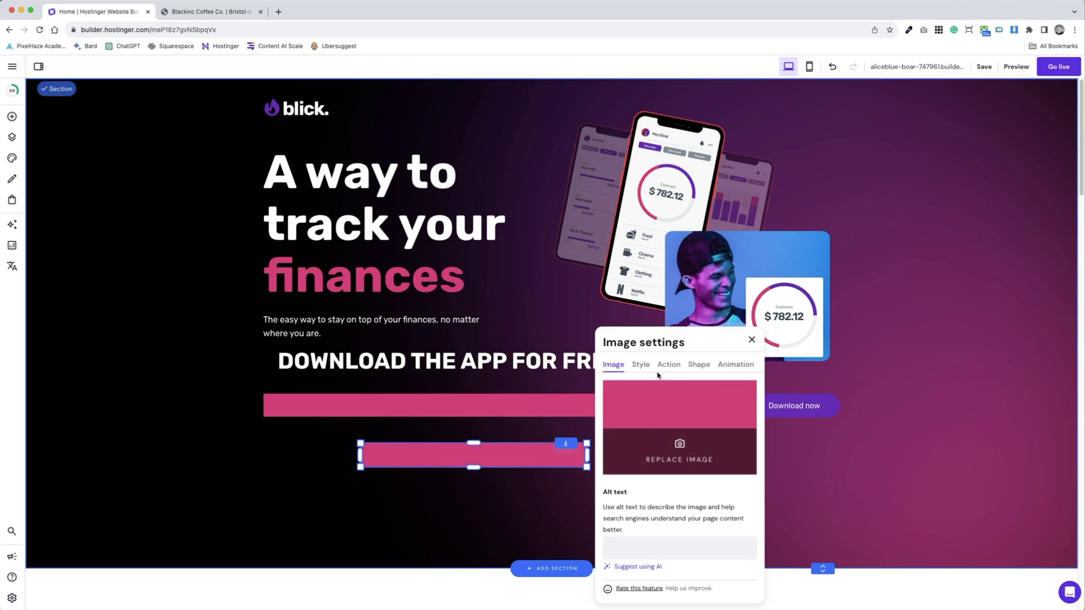
left_click(640, 365)
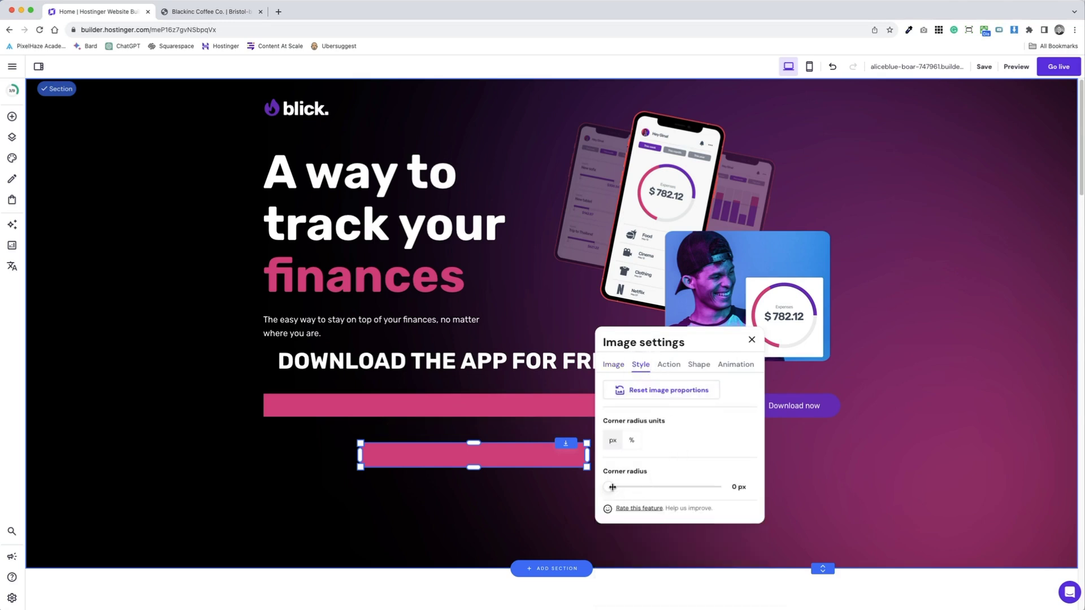
left_click_drag(612, 487, 722, 499)
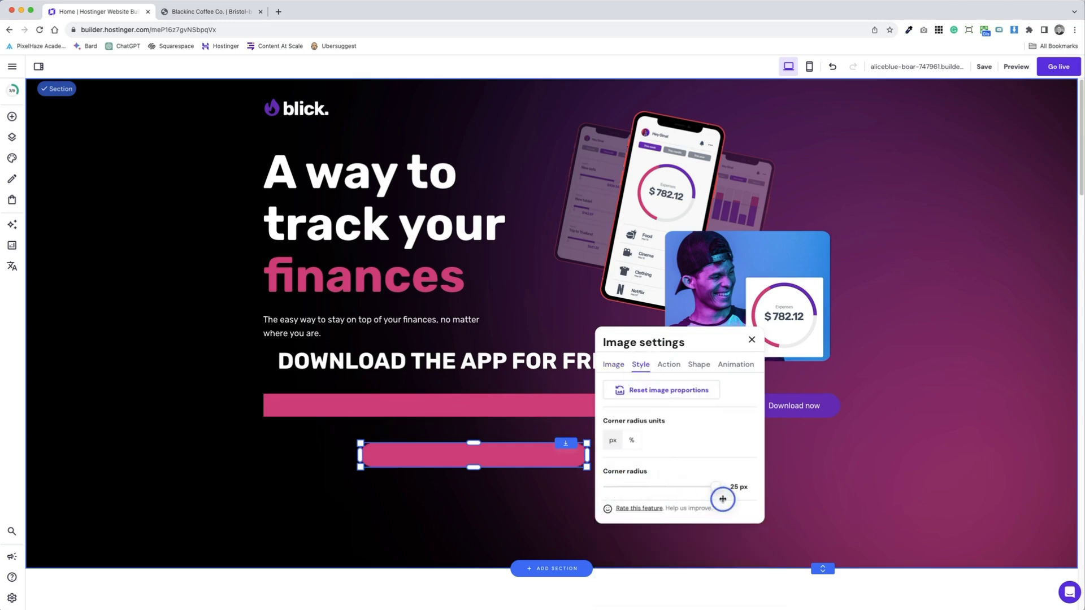
left_click(514, 491)
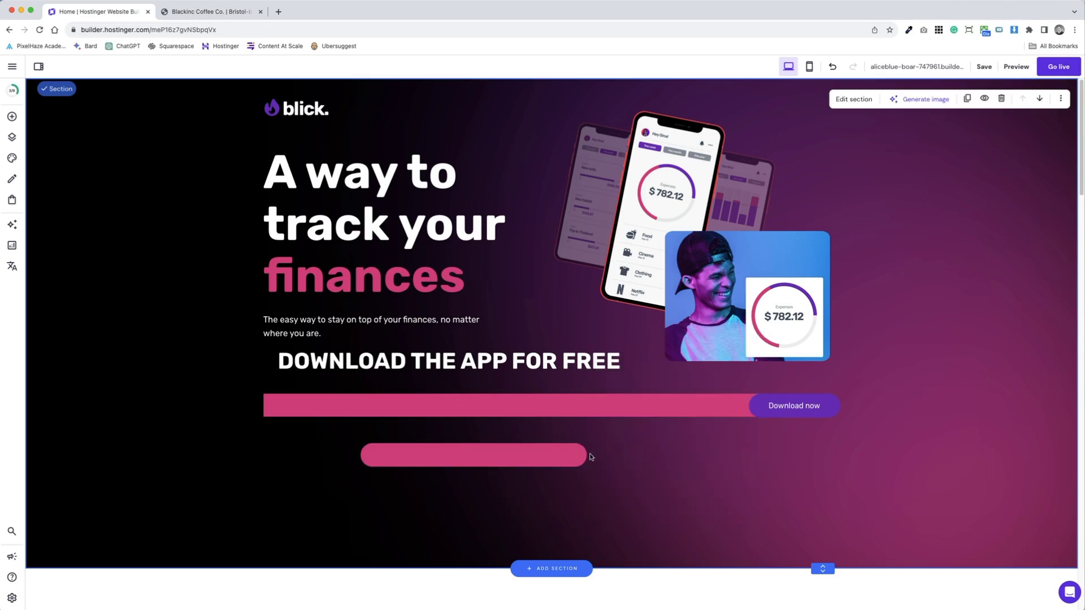
left_click(563, 457)
Step: Delete the full-width pink bar and stretch the rounded pink bar beside Download now
left_click(626, 413)
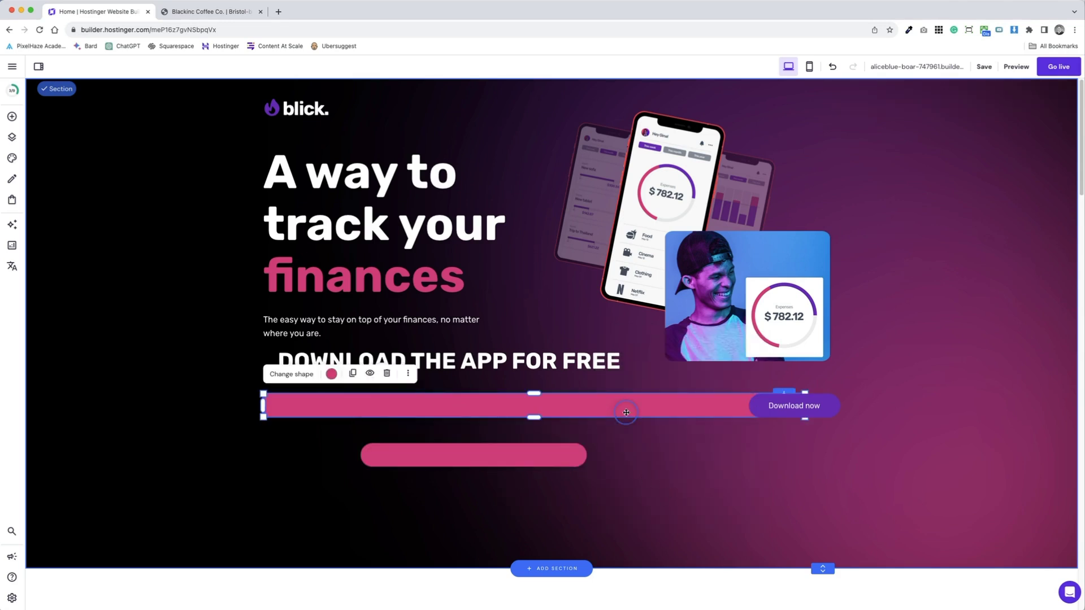
key("Delete")
left_click_drag(556, 455, 748, 405)
left_click_drag(553, 406, 263, 406)
left_click(407, 484)
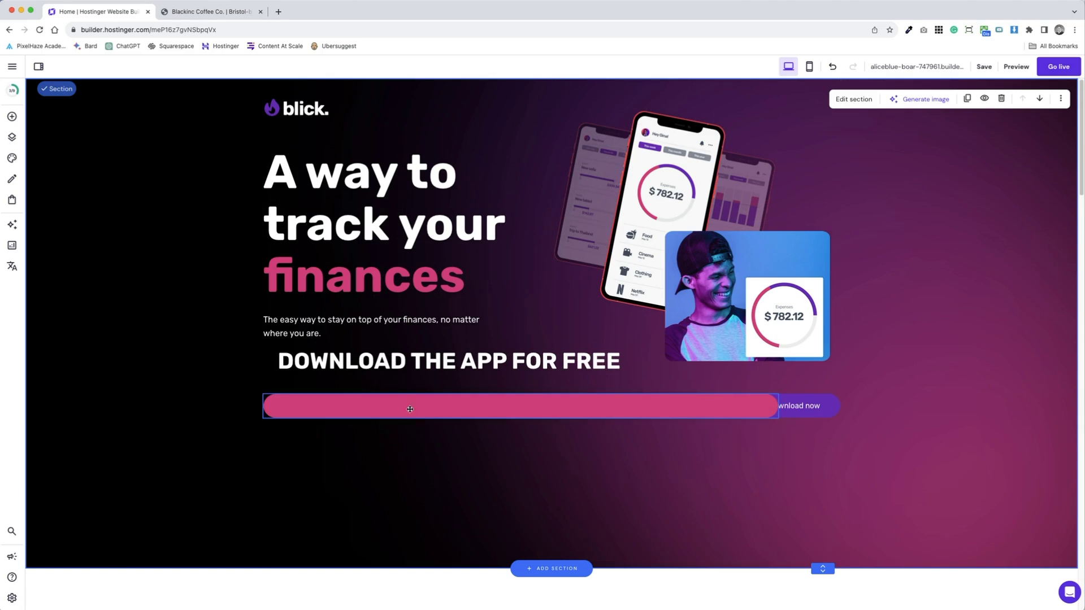
Step: Bring the Download now button in front of the pink bar
left_click(788, 410)
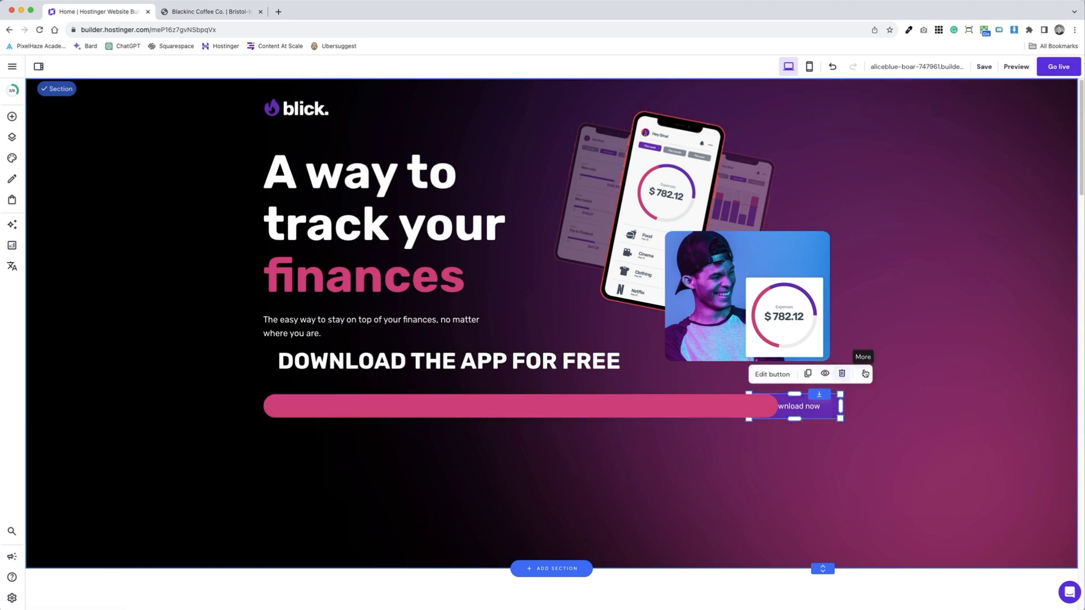
left_click(865, 373)
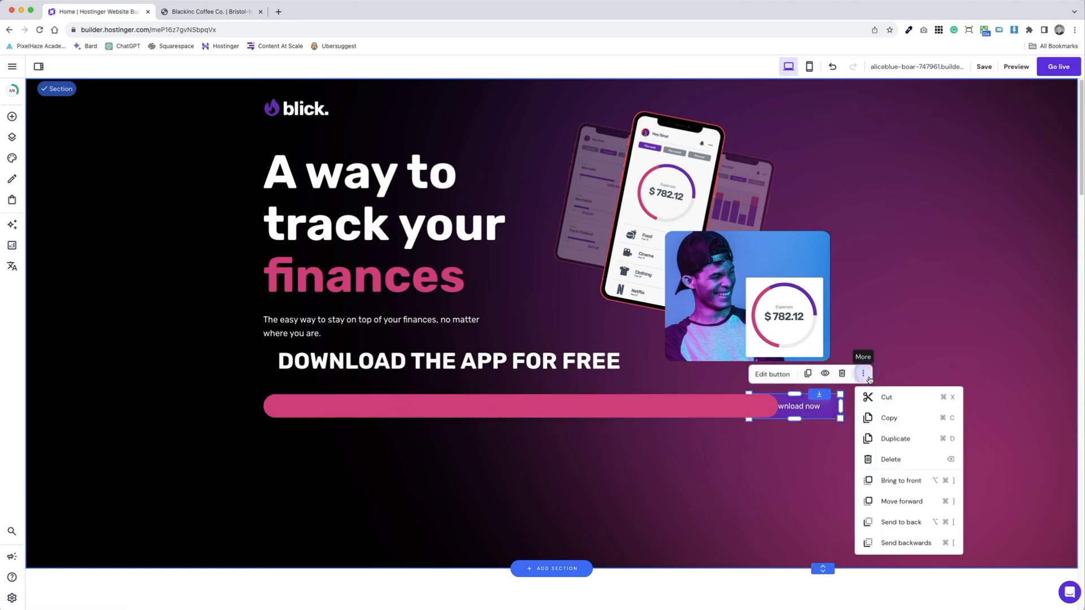
left_click(907, 482)
left_click(809, 474)
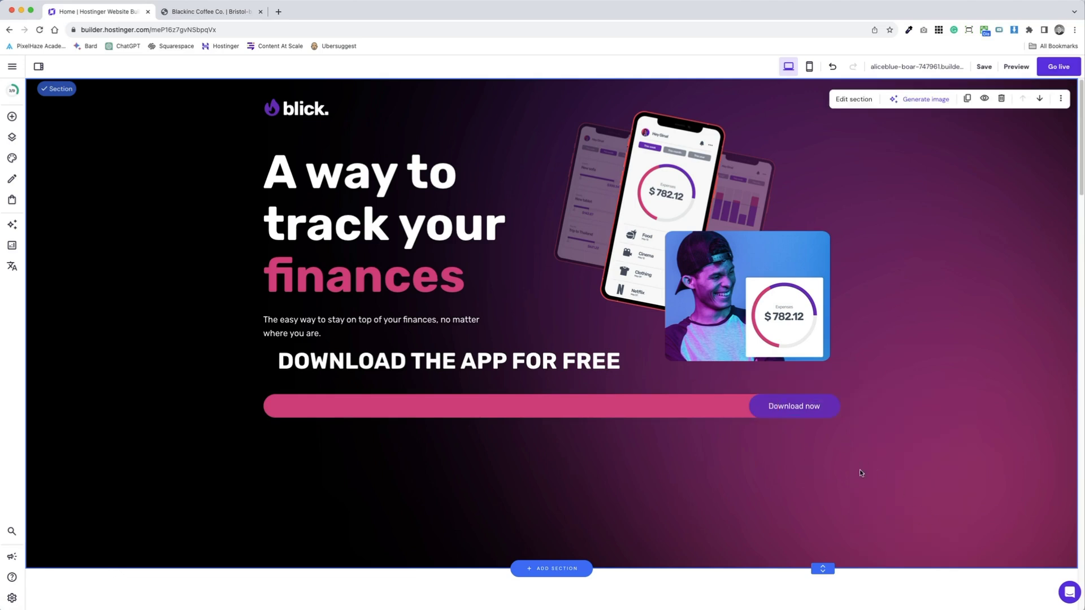
Step: Move the DOWNLOAD THE APP FOR FREE text onto the pink bar and bring it to front
left_click_drag(359, 365, 371, 409)
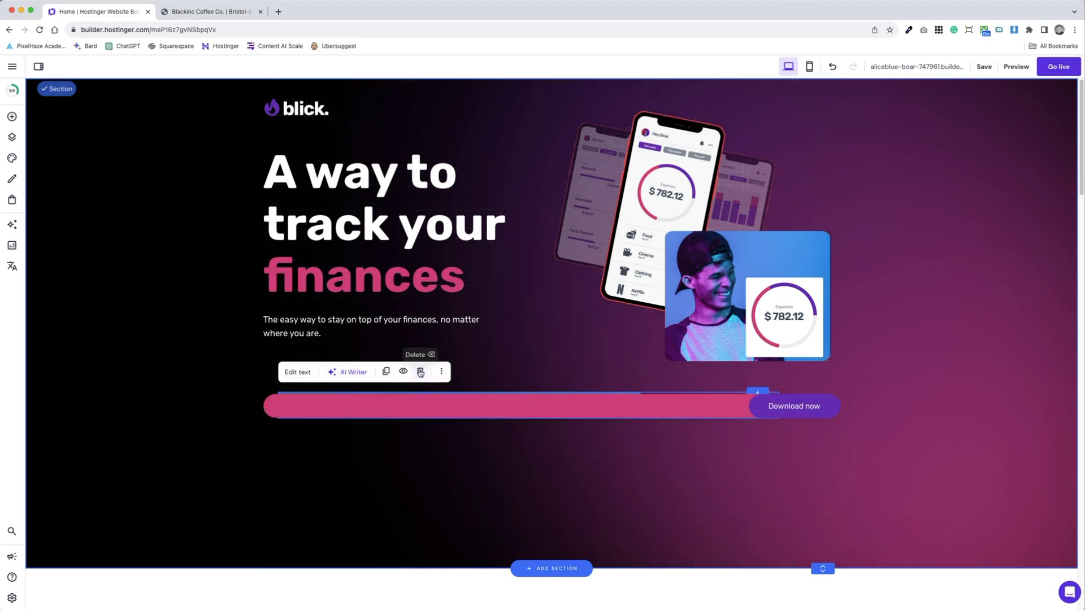
left_click(441, 371)
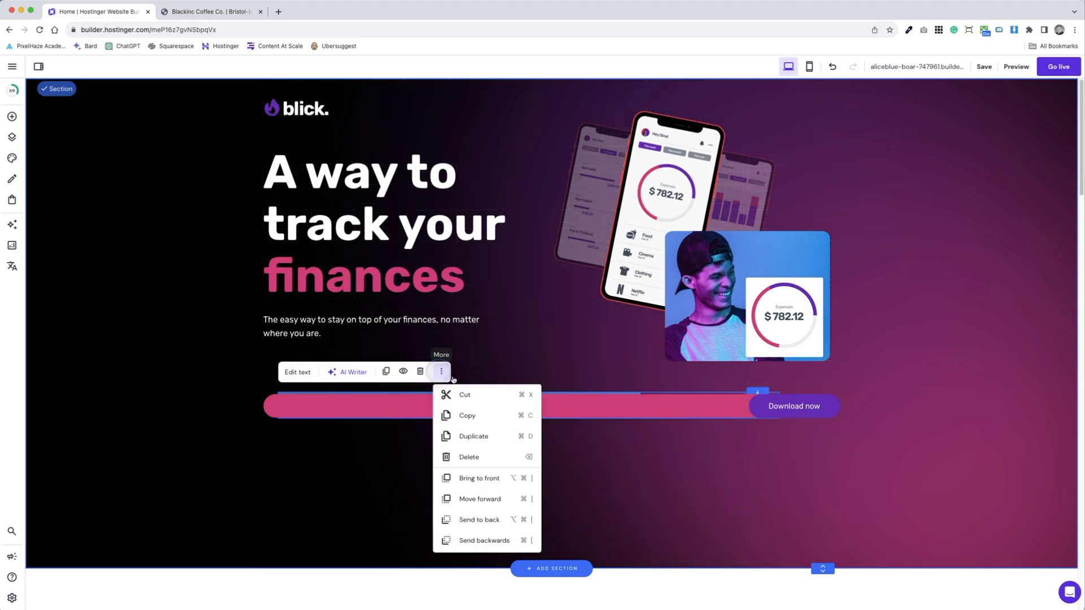
left_click(493, 478)
left_click(489, 474)
Step: Set the download text's font size to 32 and nudge it slightly right and down
left_click(505, 406)
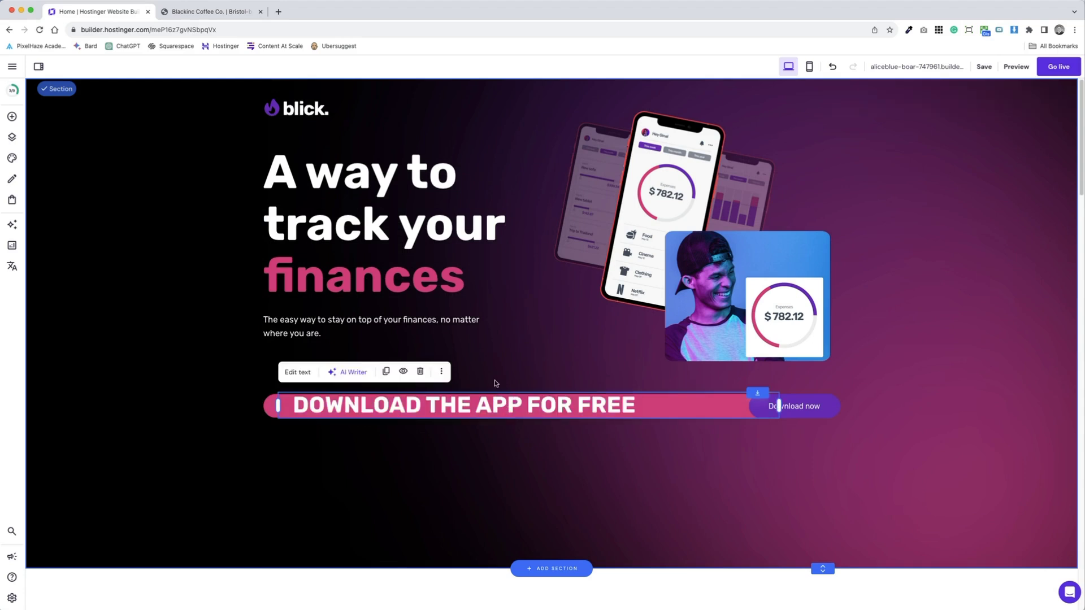
left_click(308, 374)
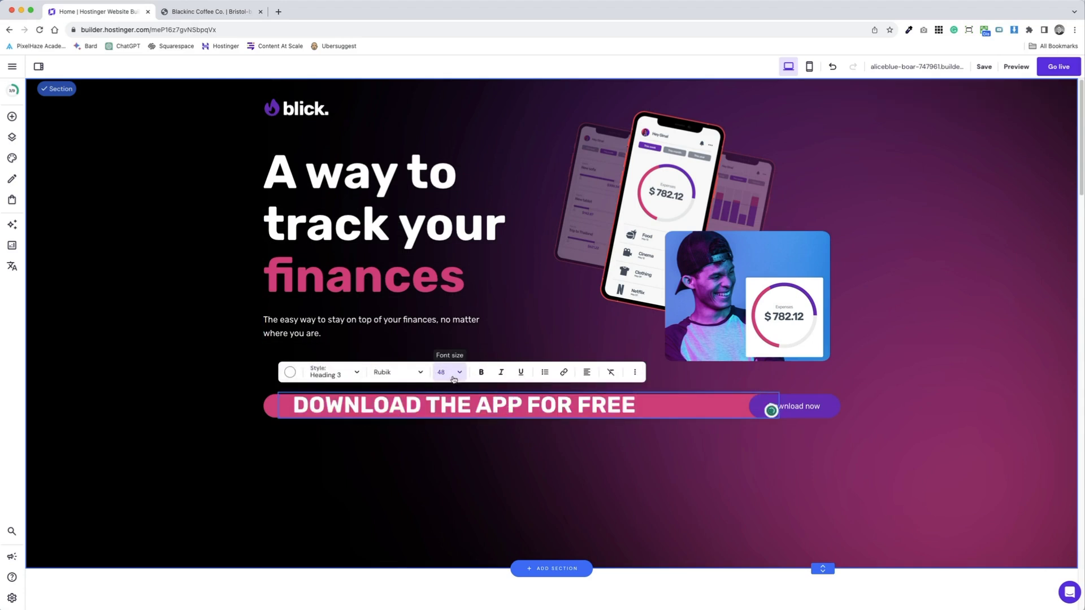
left_click(456, 373)
left_click(441, 445)
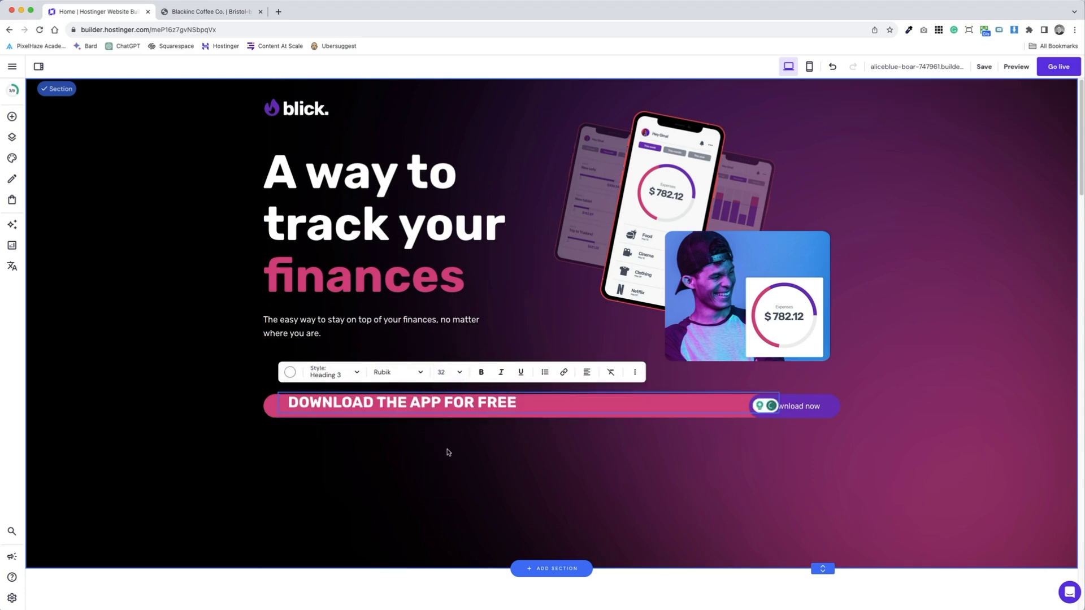
key("Escape")
left_click_drag(441, 406, 447, 409)
left_click(485, 454)
left_click(503, 406)
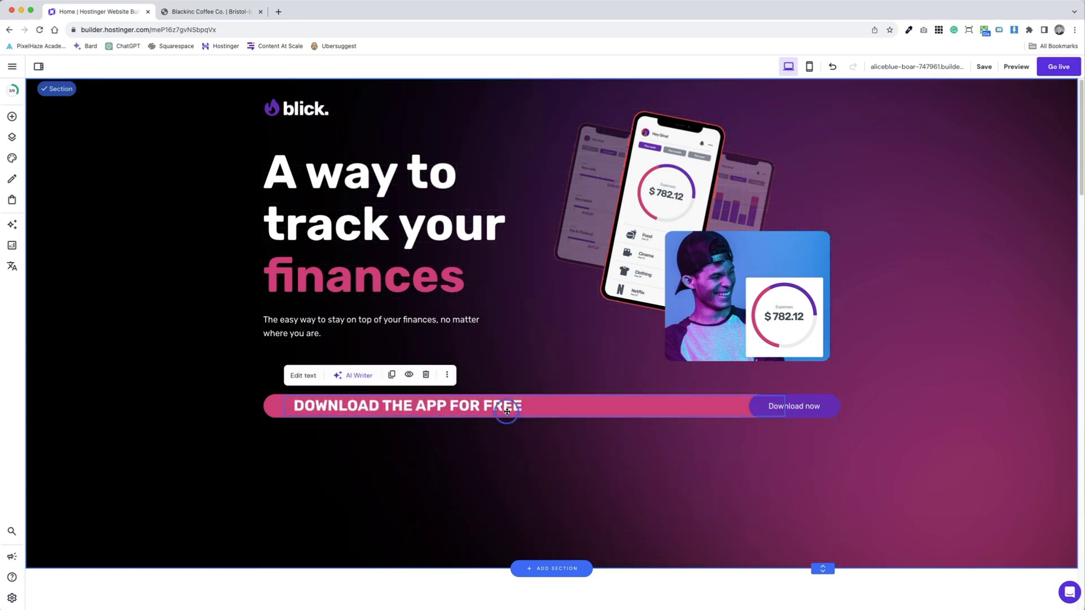
Step: Append '> > > >' after FREE in the heading and colour the arrows pink
left_click(519, 406)
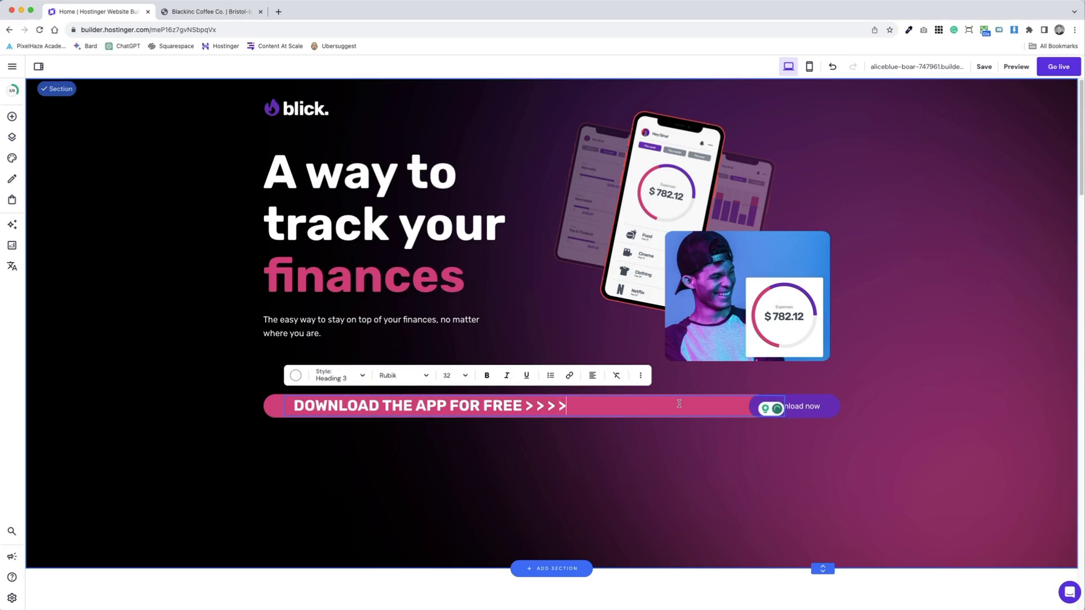
left_click(690, 439)
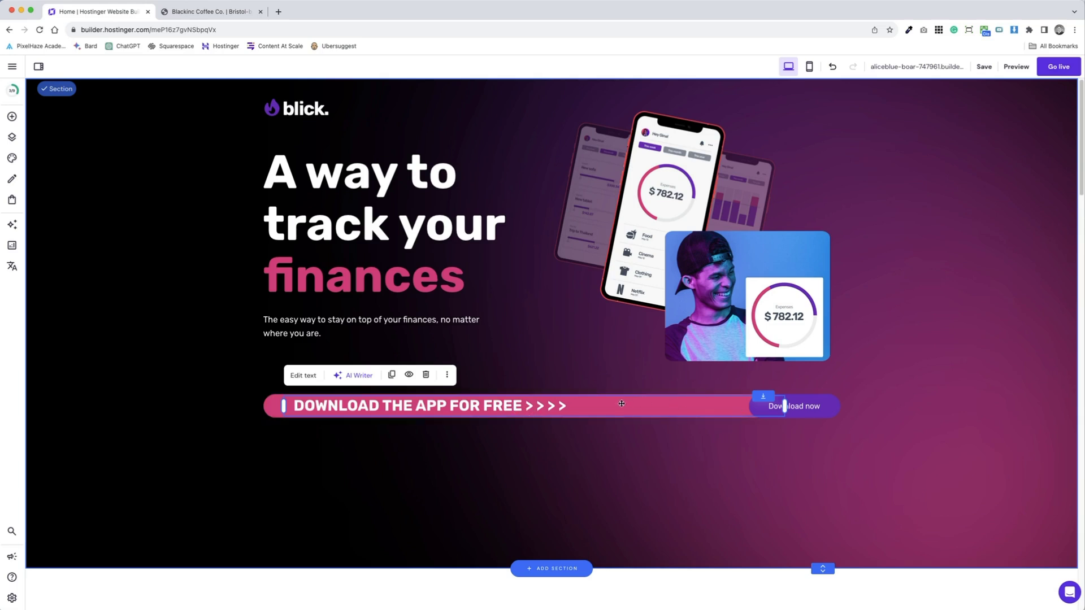
double_click(563, 407)
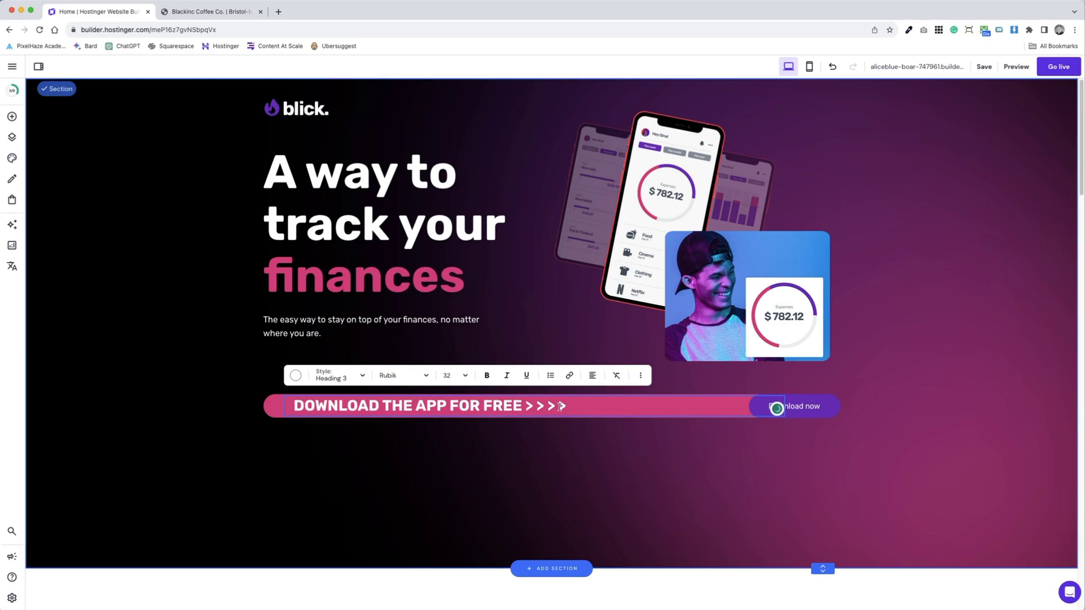
double_click(562, 407)
left_click(566, 407)
left_click_drag(567, 407, 525, 406)
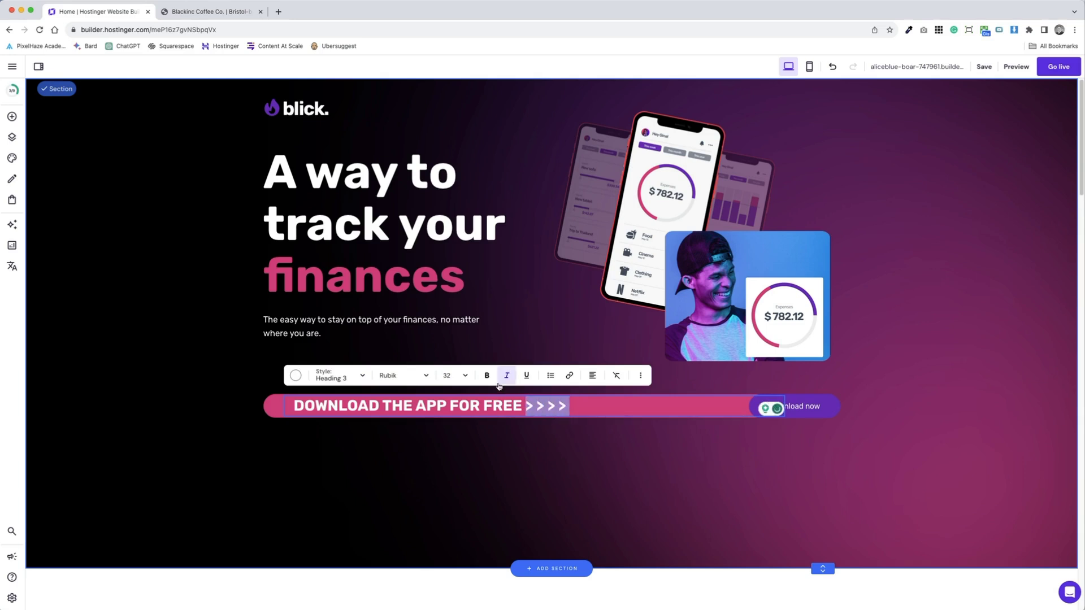
left_click(296, 375)
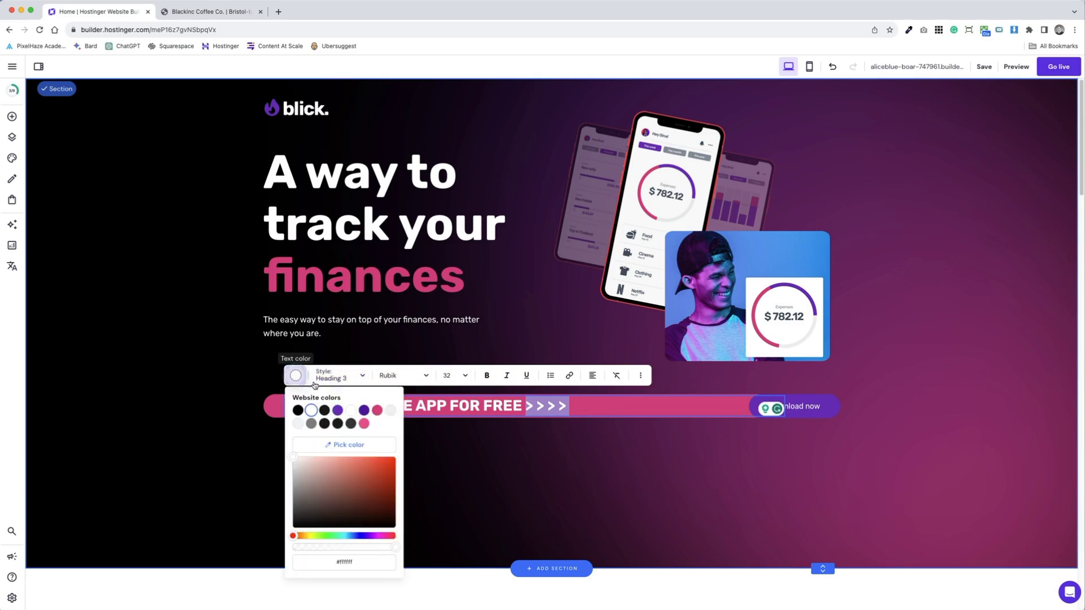
left_click(376, 410)
left_click(598, 472)
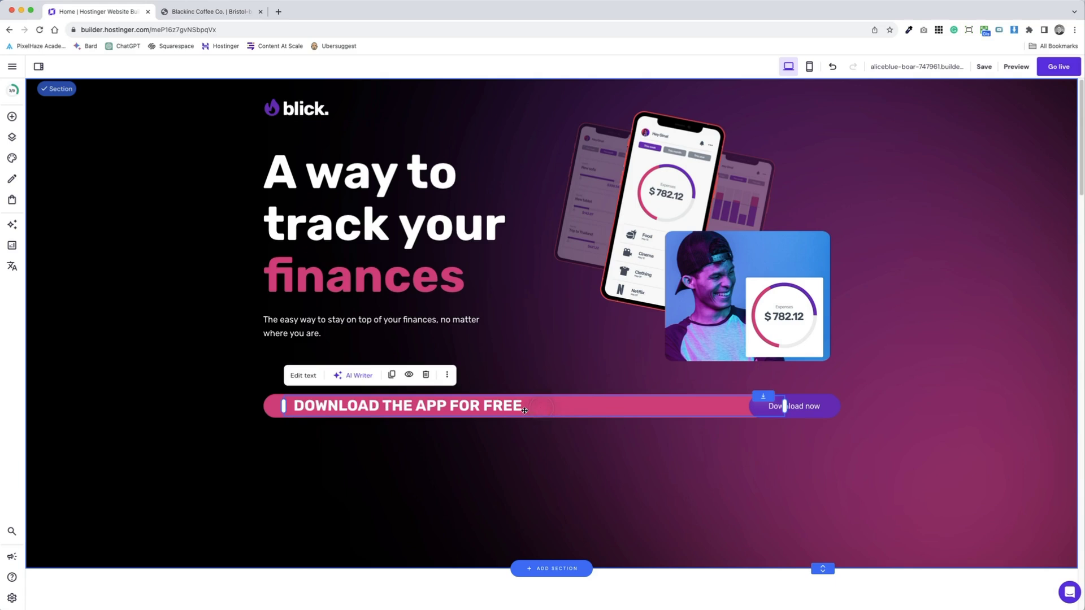
Step: Recolour the four trailing arrows purple
double_click(436, 414)
left_click_drag(525, 417, 587, 412)
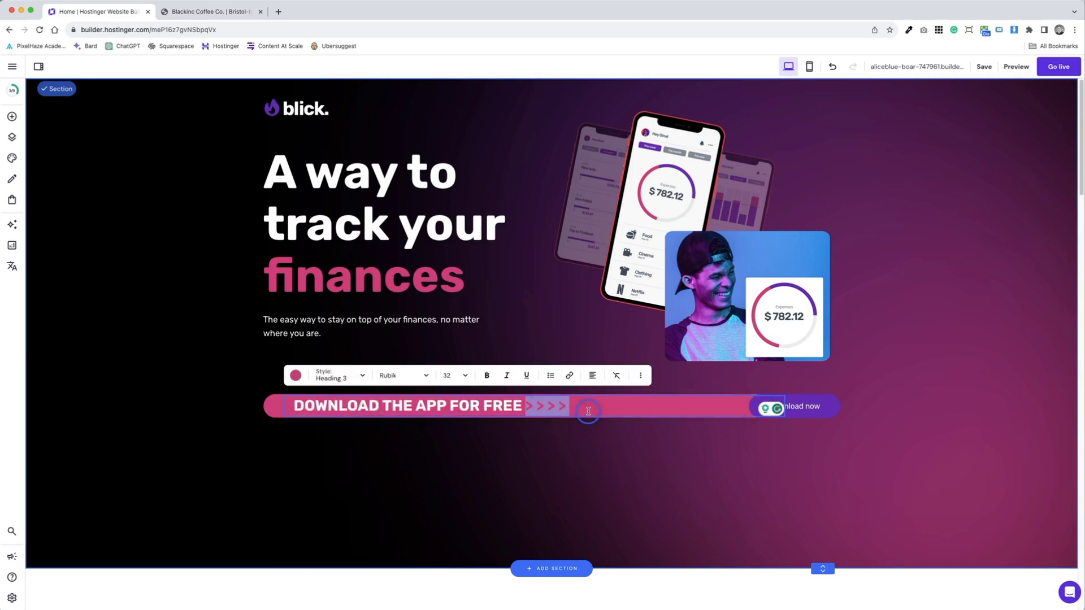
left_click(295, 375)
left_click(338, 410)
left_click(542, 460)
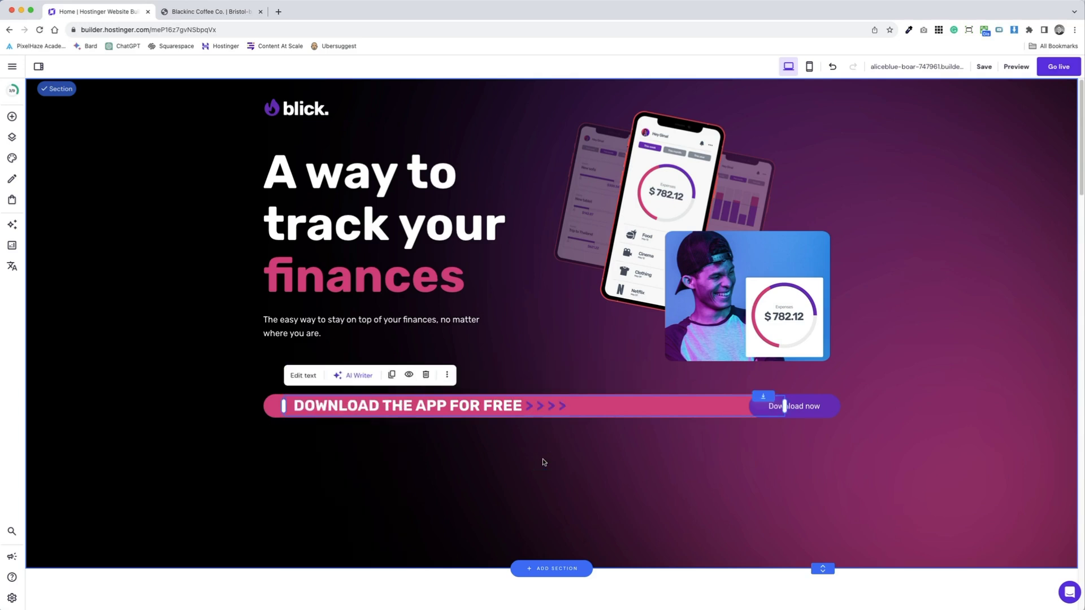
left_click(546, 459)
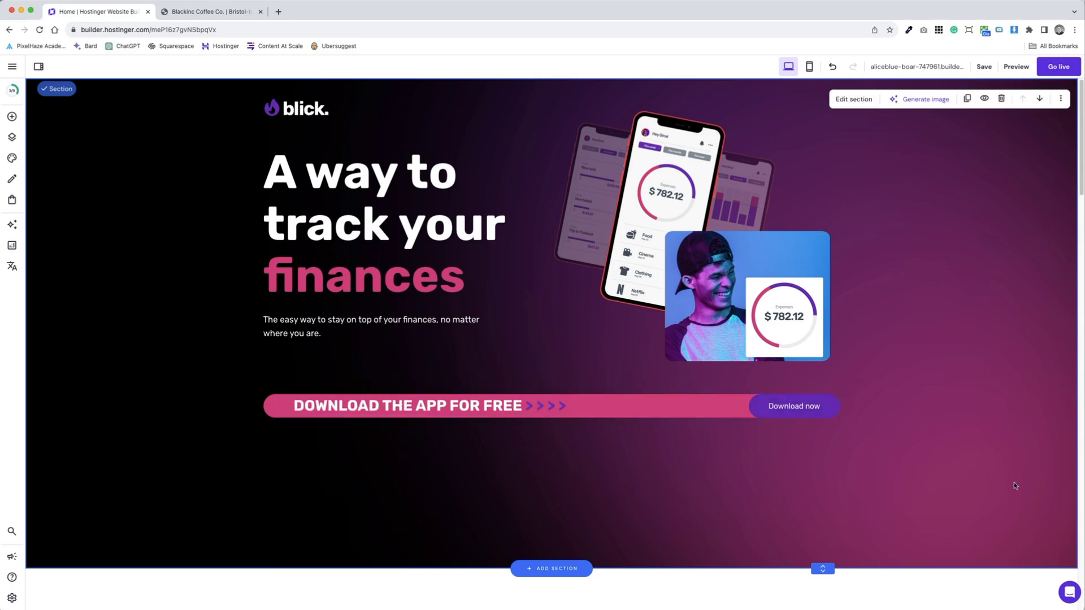
Step: Raise the download bar row, shrink the hero height, and widen the strapline onto one line
left_click_drag(805, 408, 807, 404)
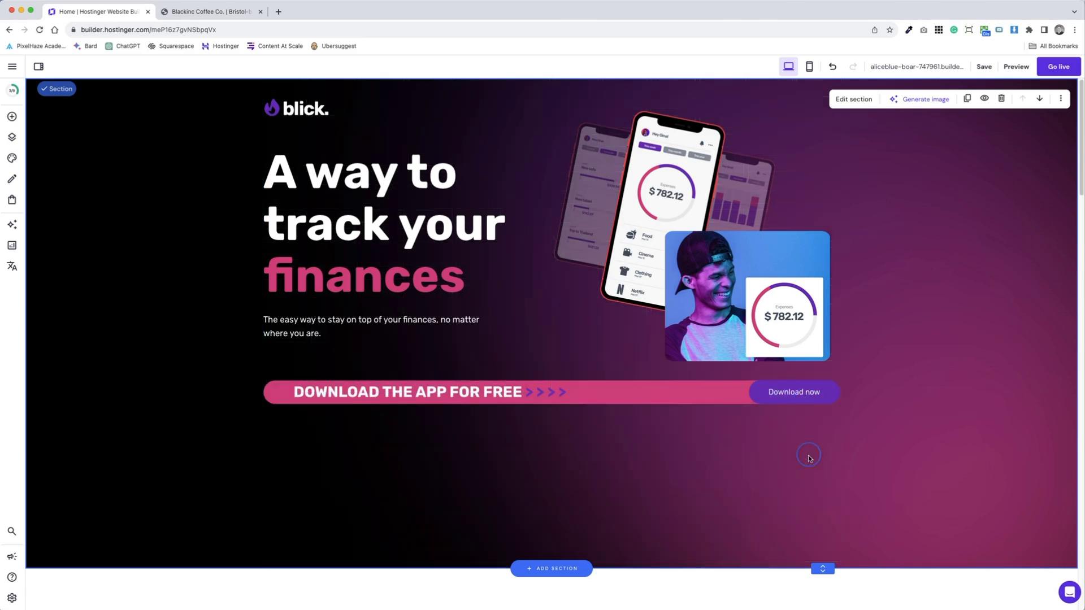
left_click_drag(822, 567, 828, 421)
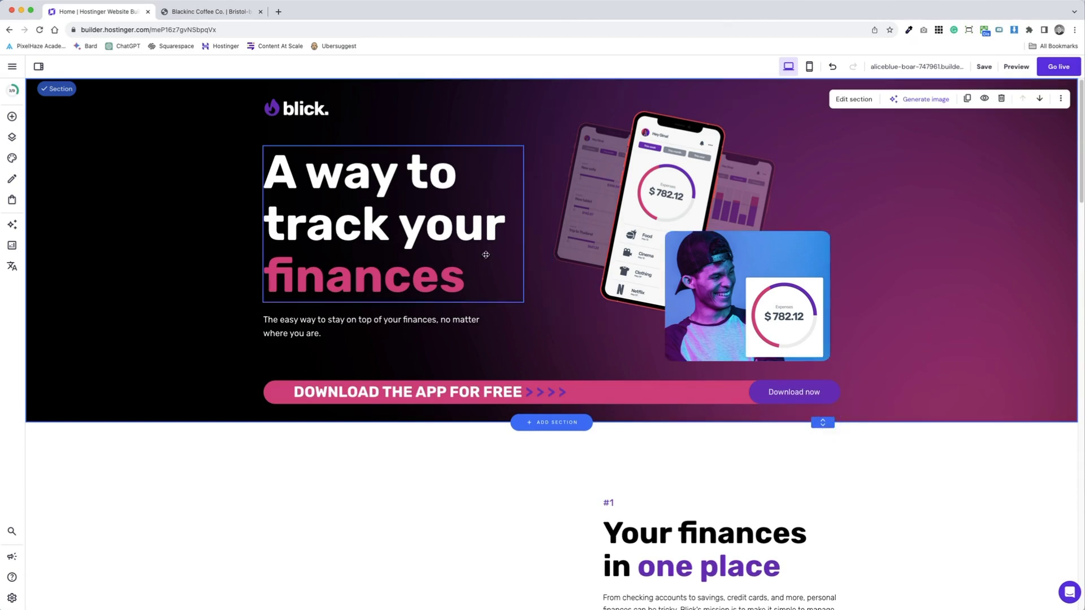
left_click(425, 332)
left_click_drag(504, 327, 547, 330)
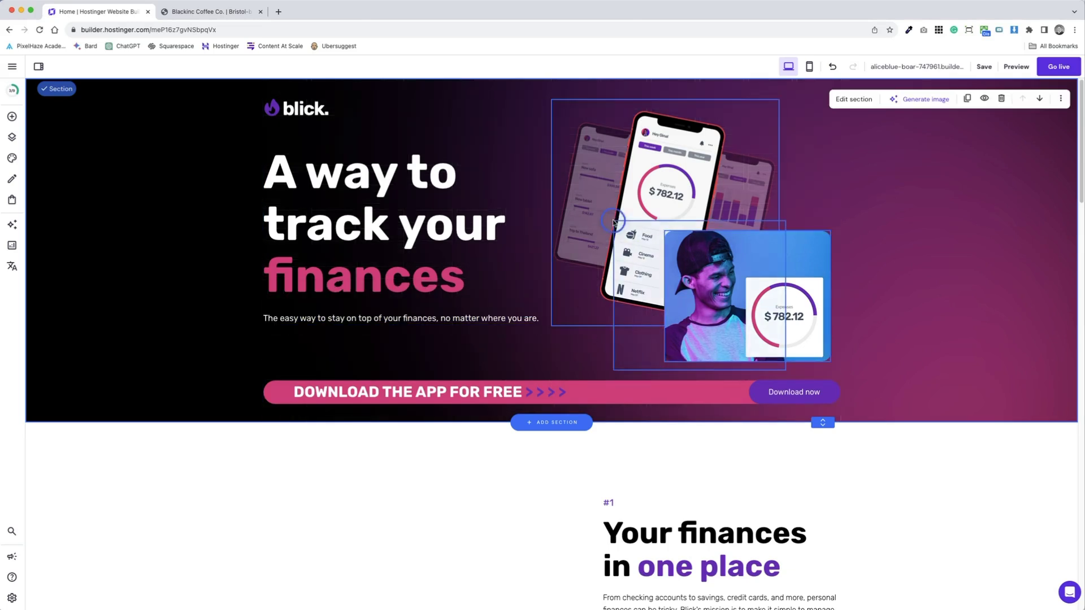
Step: Move the phone and photo images up, then delete the smiling person's photo
left_click_drag(802, 339, 869, 303)
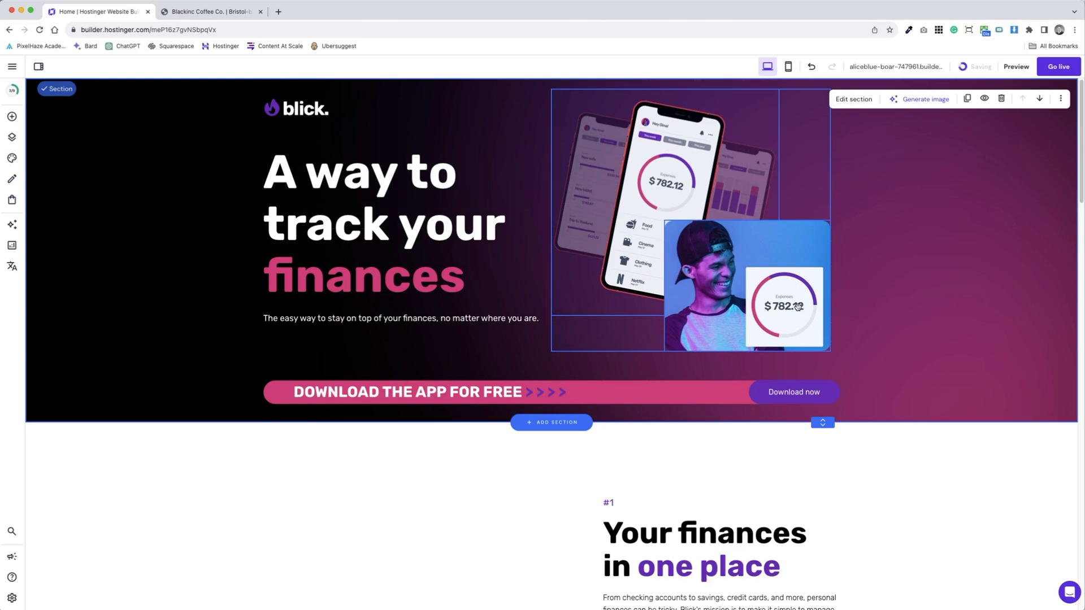
left_click(828, 300)
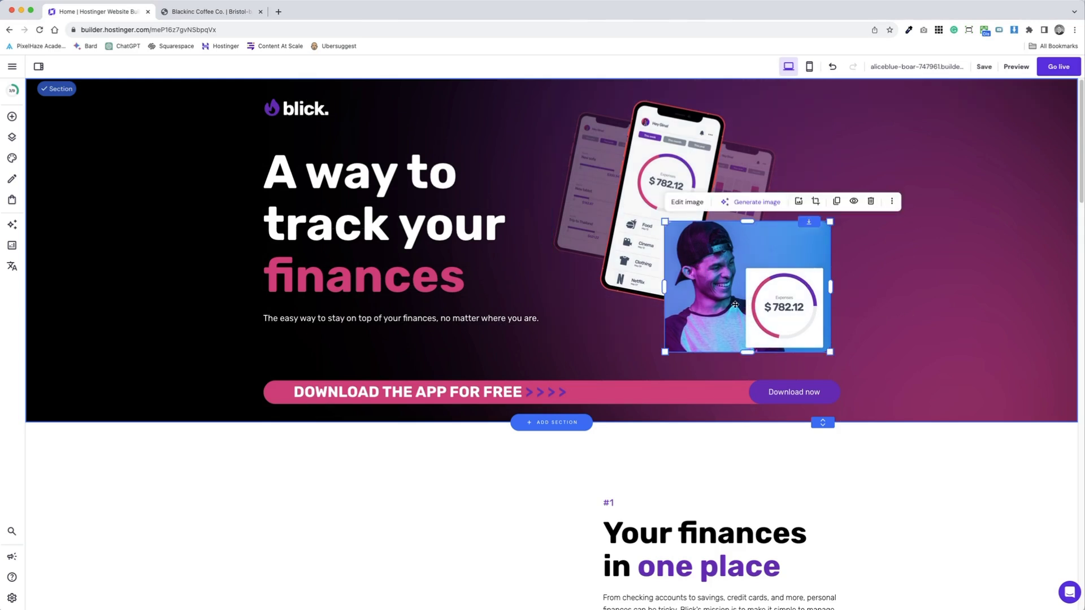
key("Delete")
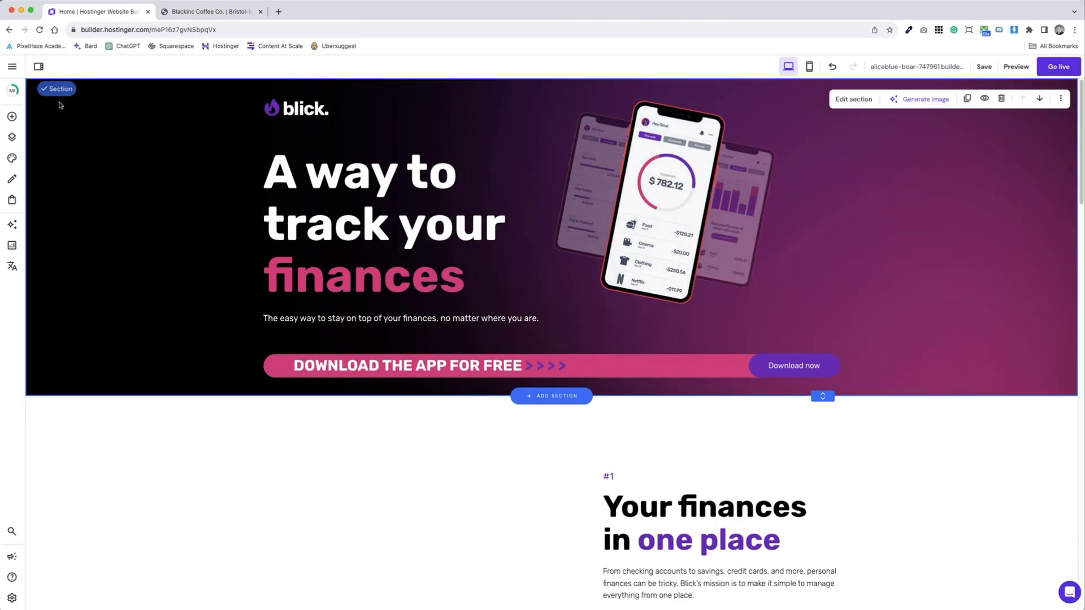
Step: Add a video element beside the phone mockup and shift the mockup slightly left
left_click(12, 117)
left_click_drag(167, 228, 778, 269)
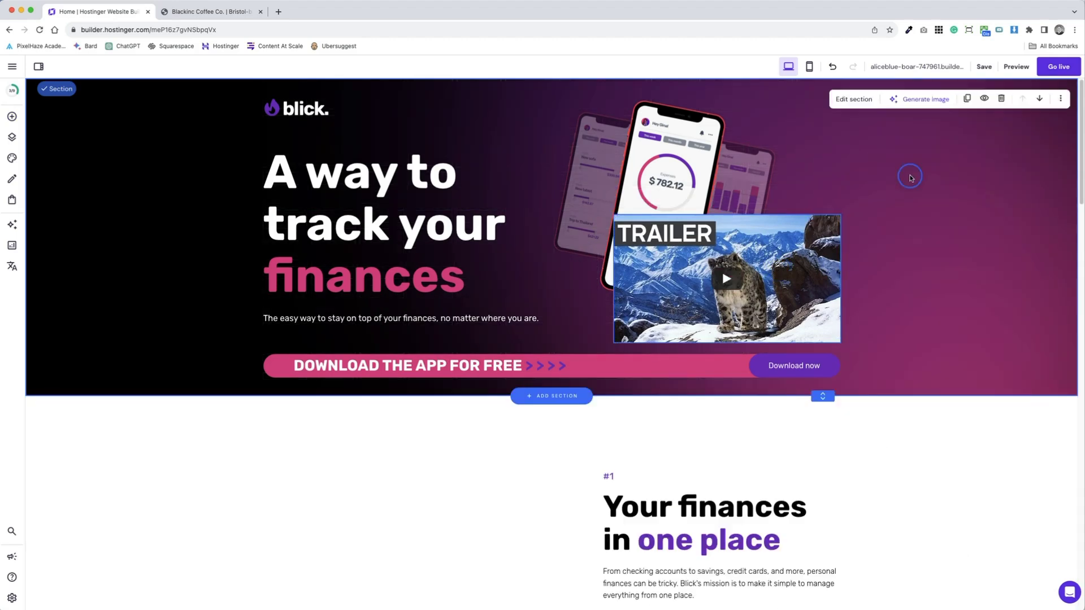
left_click(711, 167)
left_click_drag(711, 167, 707, 175)
left_click(964, 285)
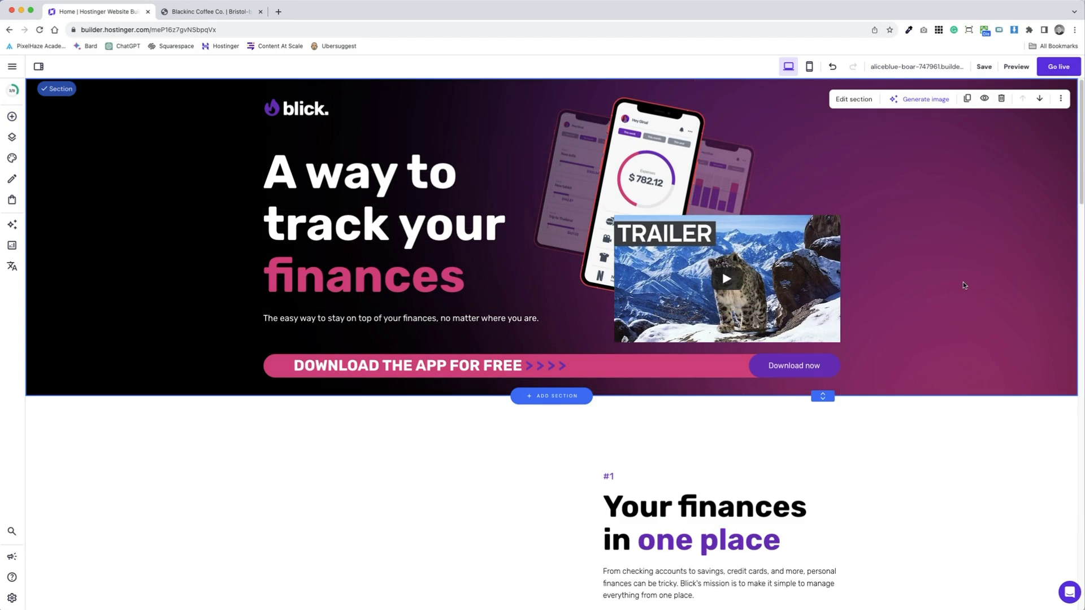
Step: Shrink the phone mockup image and move it a little further left
left_click(575, 145)
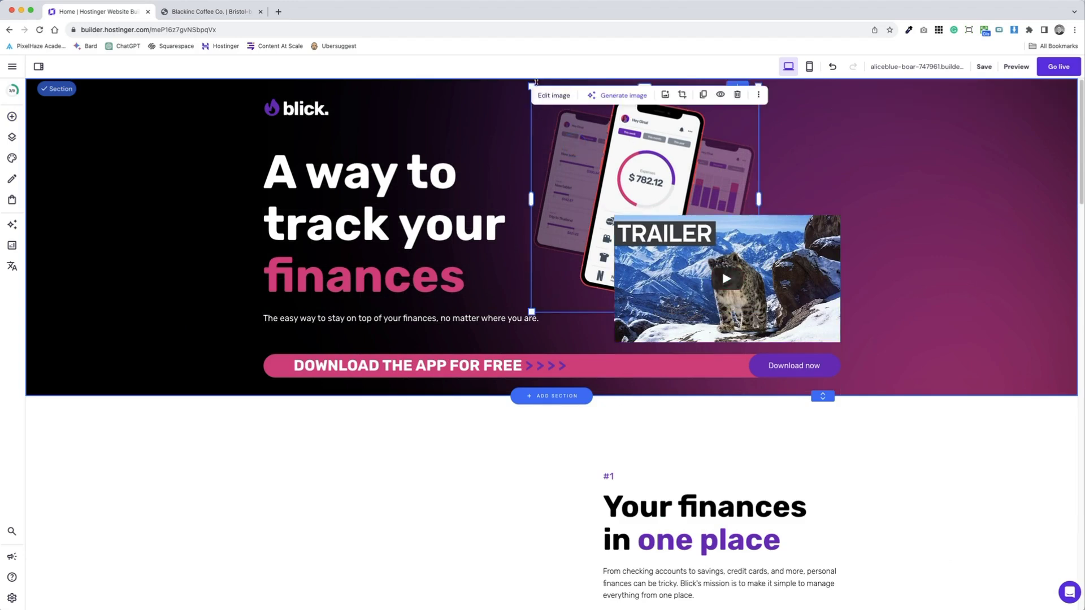
left_click_drag(535, 82, 553, 100)
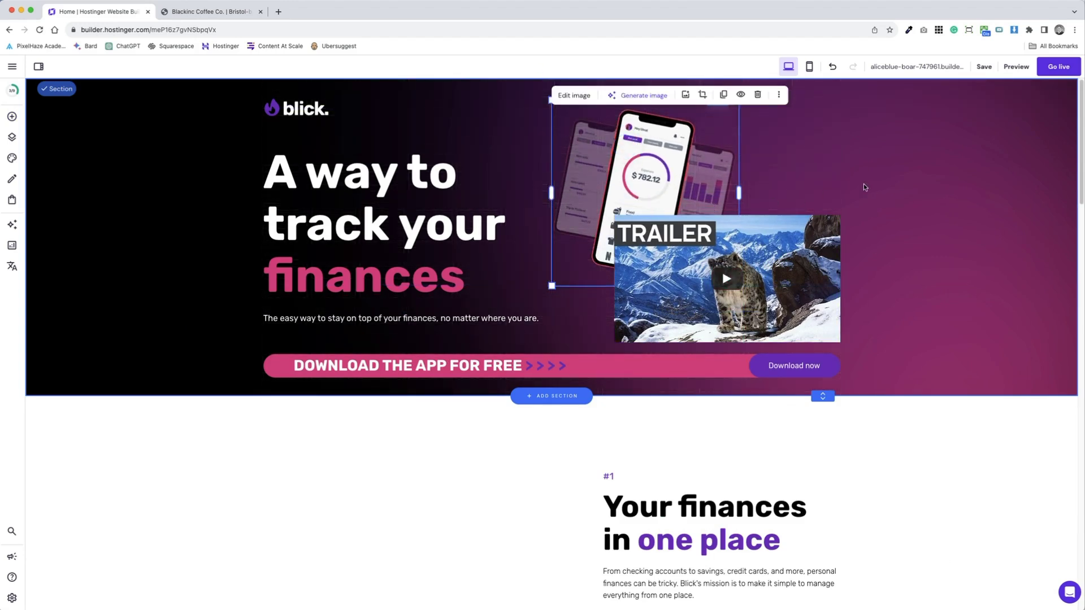
left_click(863, 187)
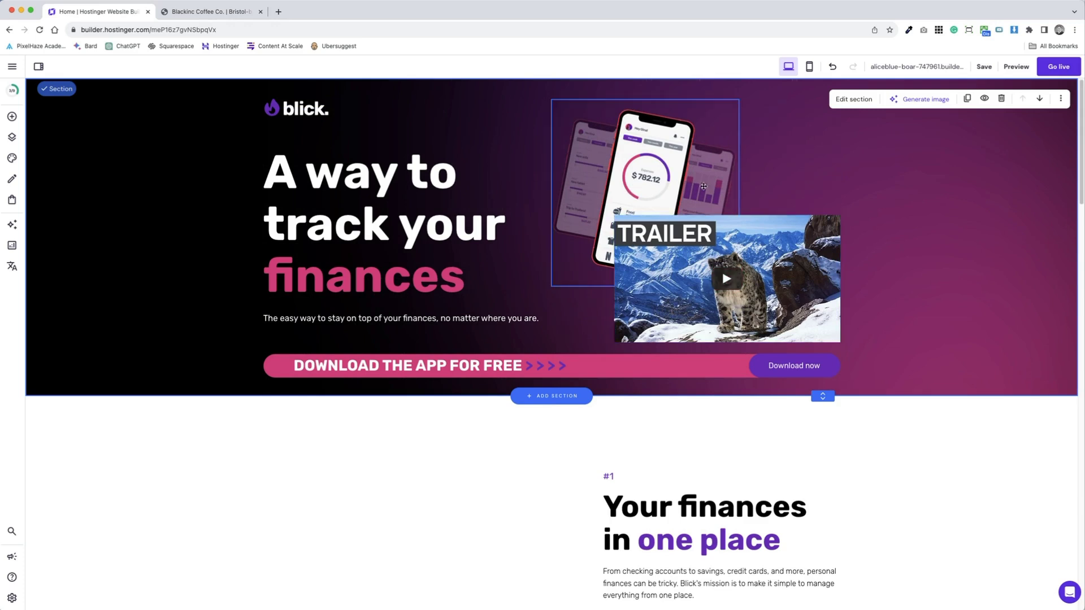
left_click(704, 187)
left_click_drag(677, 152, 669, 153)
left_click(910, 281)
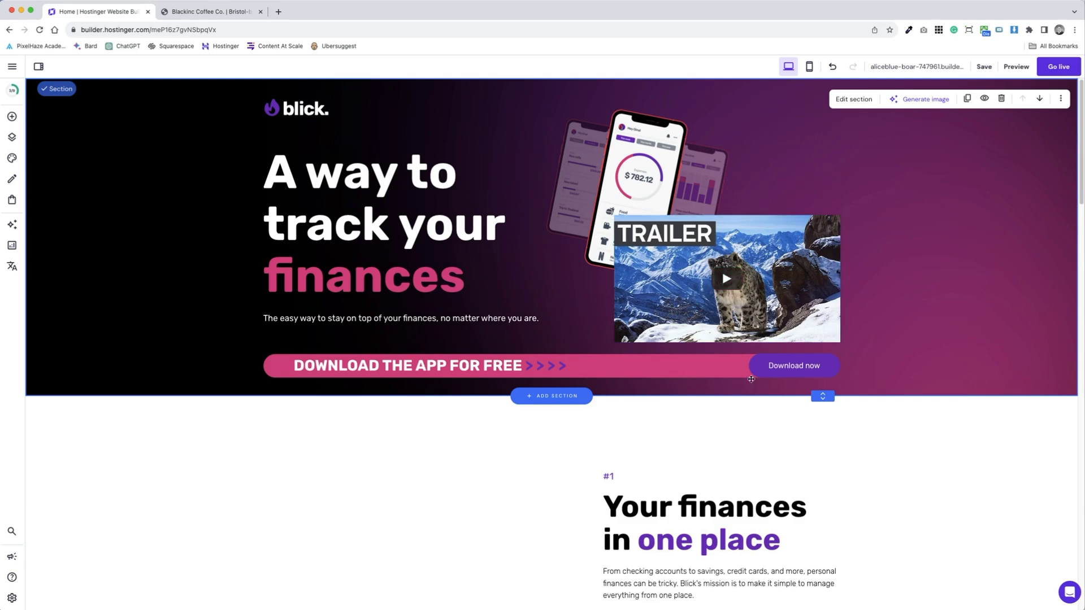
Step: Extend the hero section's bottom edge down slightly for more room under the download bar
left_click_drag(822, 396, 822, 414)
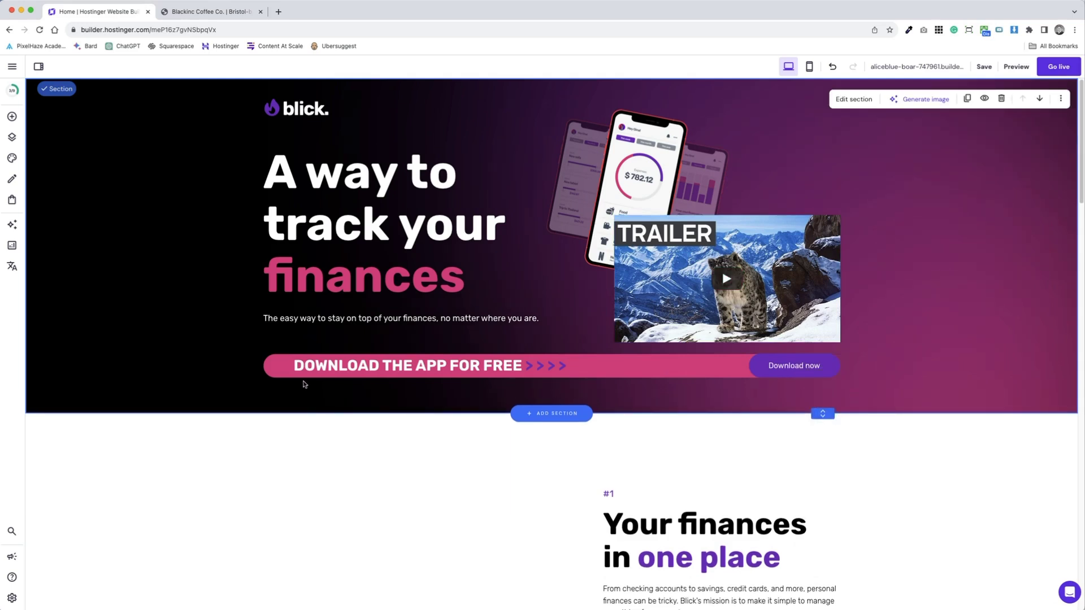